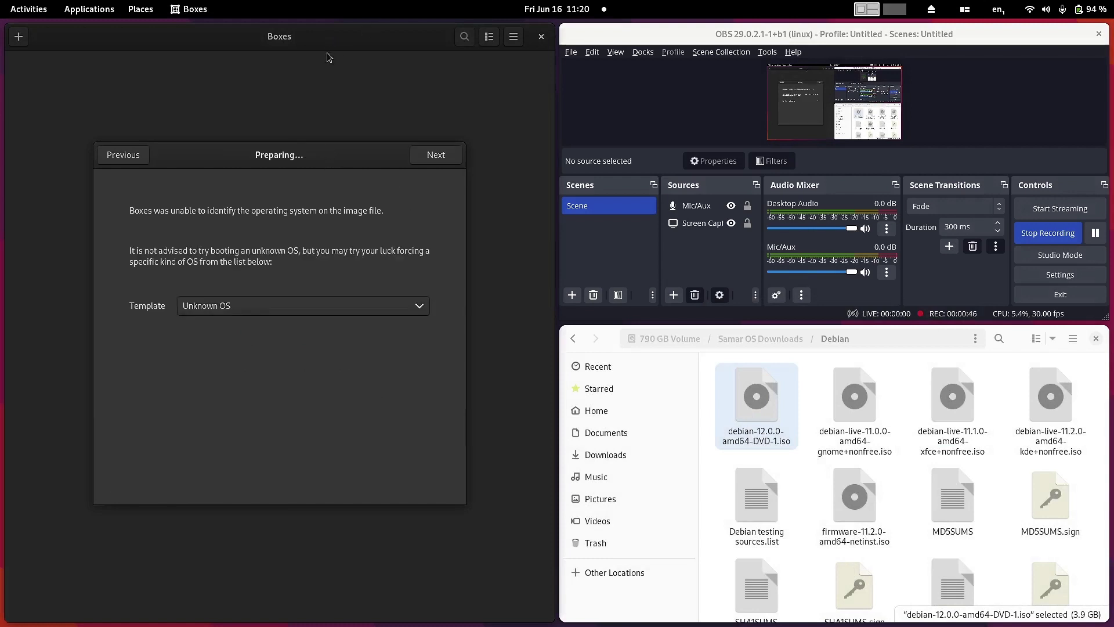
Step: Search the operating system templates for Debian and choose Debian 11 as the template for the image file
{"action": "left_click", "coordinate": [294, 307]}
{"action": "type", "text": "deb"}
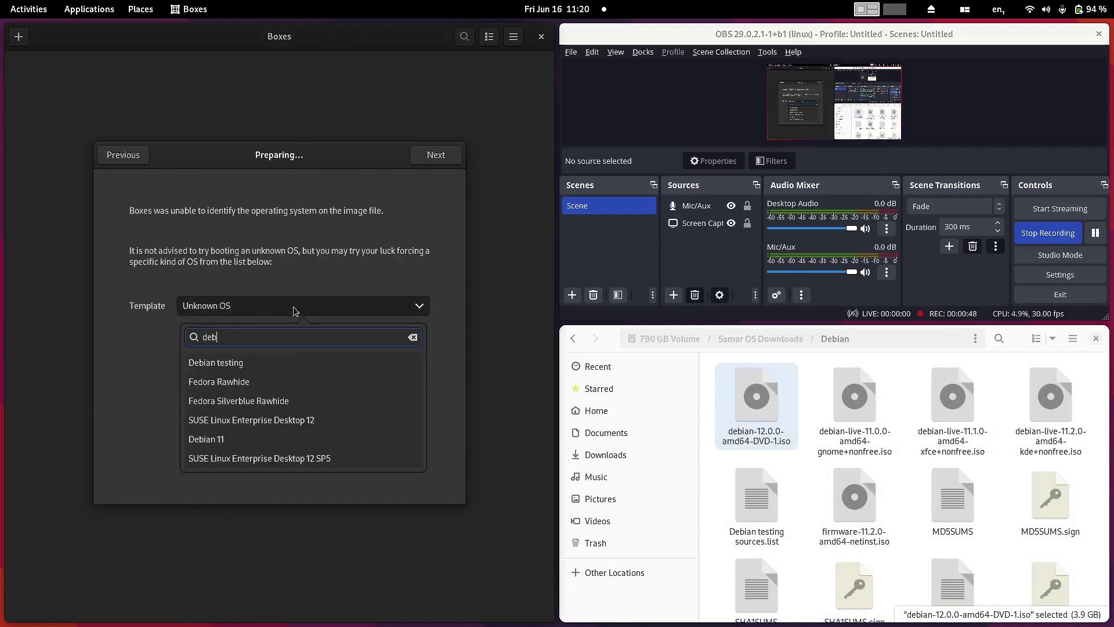
{"action": "type", "text": "ian 12"}
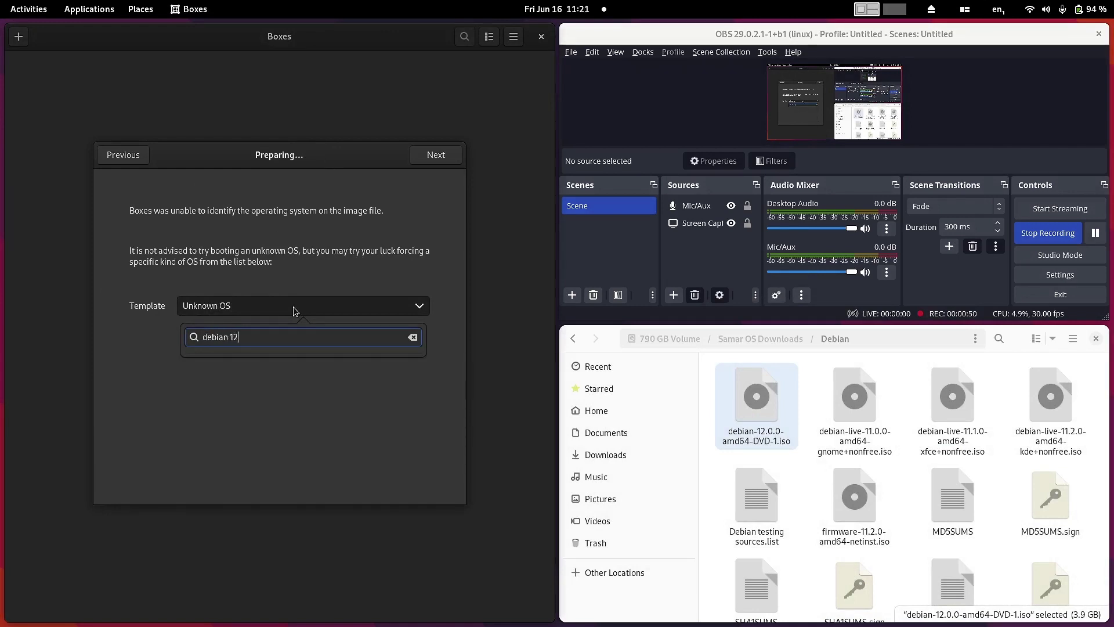
{"action": "key", "text": "BackSpace"}
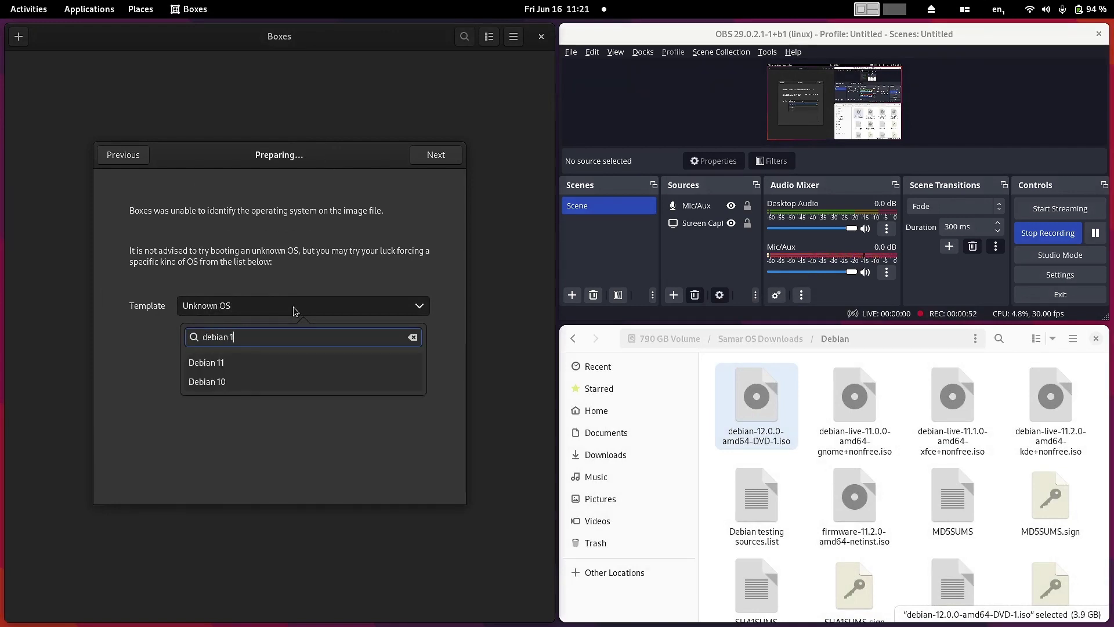
{"action": "type", "text": "1"}
{"action": "left_click", "coordinate": [269, 357]}
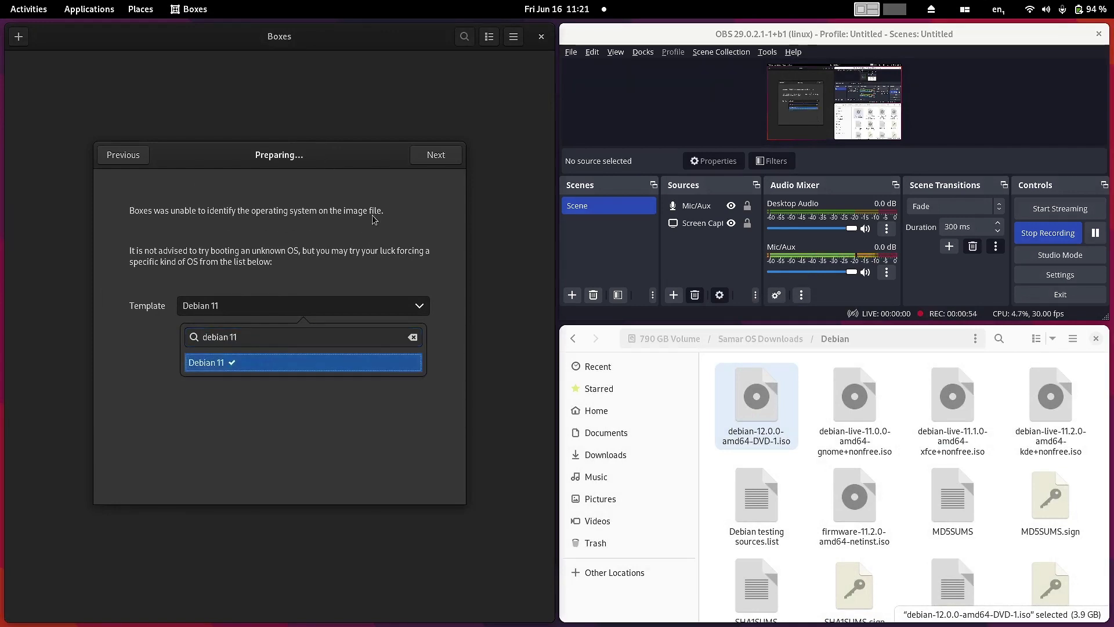
{"action": "left_click", "coordinate": [372, 362]}
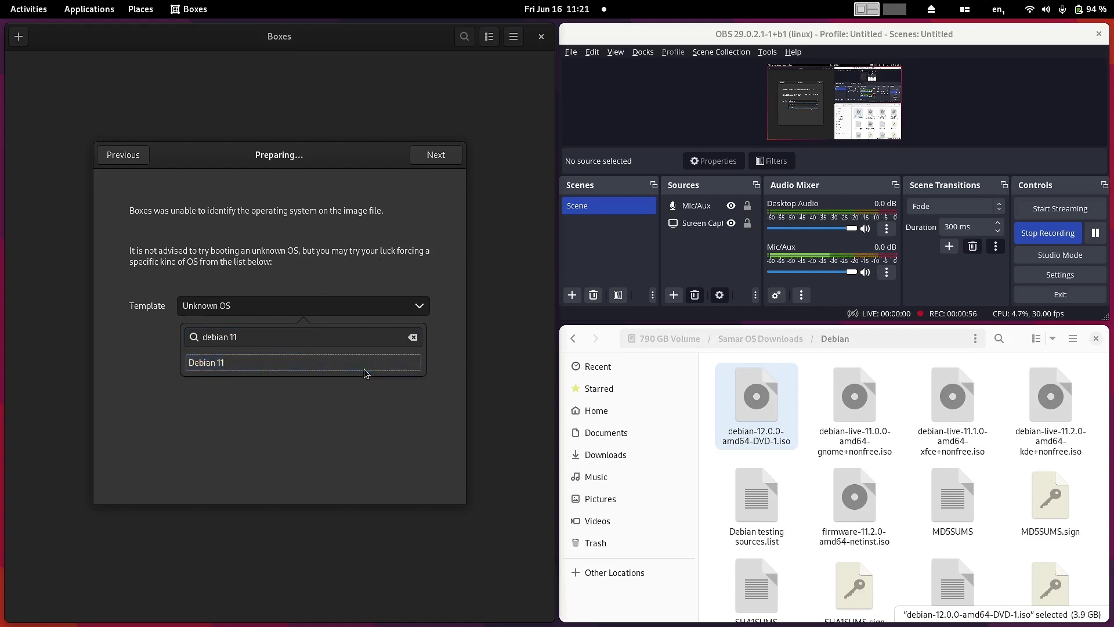
{"action": "left_click", "coordinate": [366, 365]}
{"action": "key", "text": "Escape"}
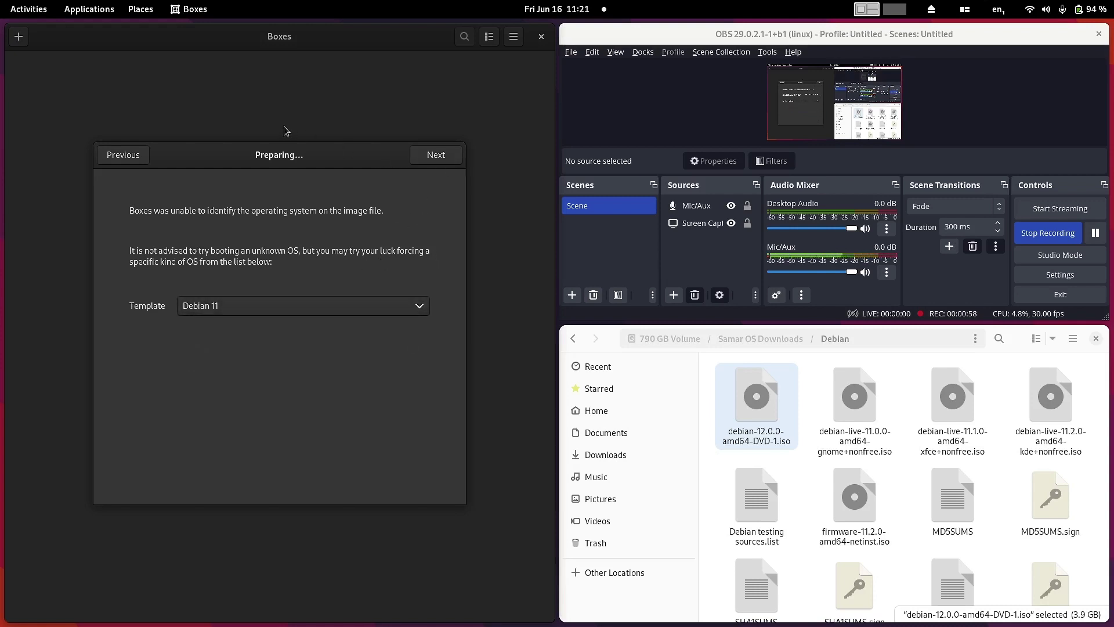
Step: Close the file manager window and try rearranging the tiled Boxes and OBS windows
{"action": "left_click_drag", "start_coordinate": [236, 40], "coordinate": [2, 174]}
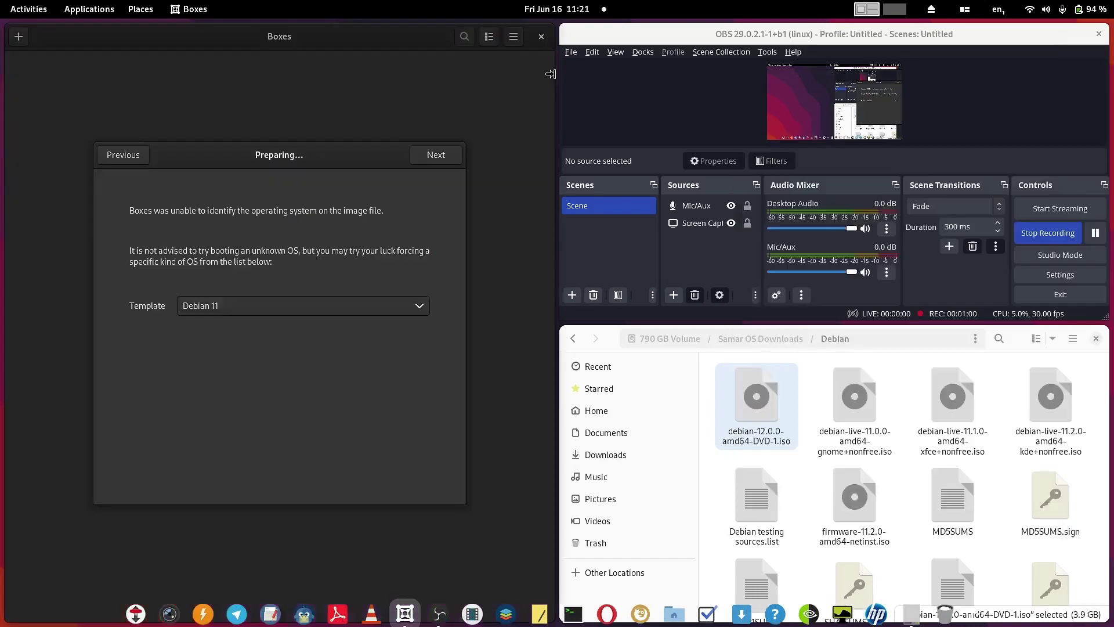
{"action": "left_click", "coordinate": [1095, 338]}
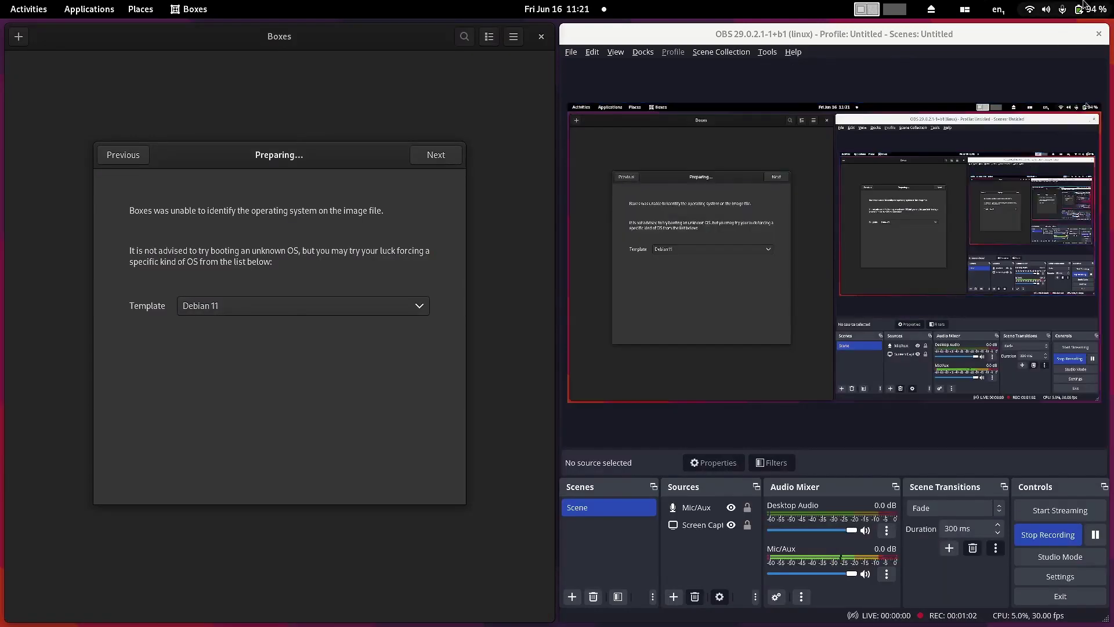
{"action": "left_click_drag", "start_coordinate": [214, 40], "coordinate": [673, 11]}
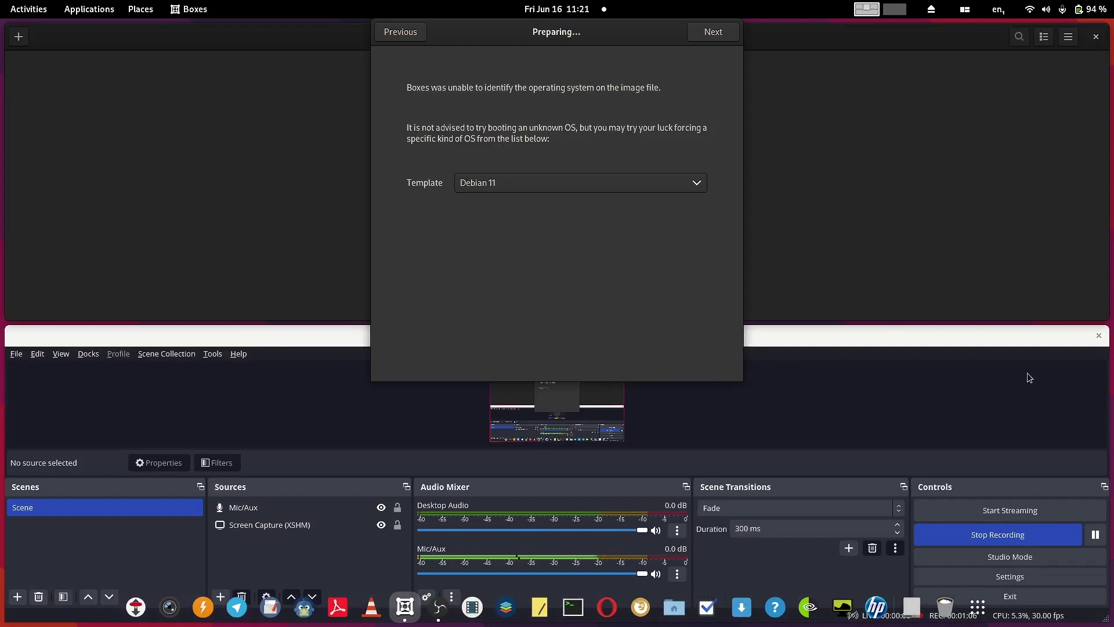
{"action": "left_click_drag", "start_coordinate": [1087, 341], "coordinate": [1111, 590]}
Step: Turn off automatic window tiling and bring the Boxes window in front of OBS
{"action": "left_click", "coordinate": [965, 10]}
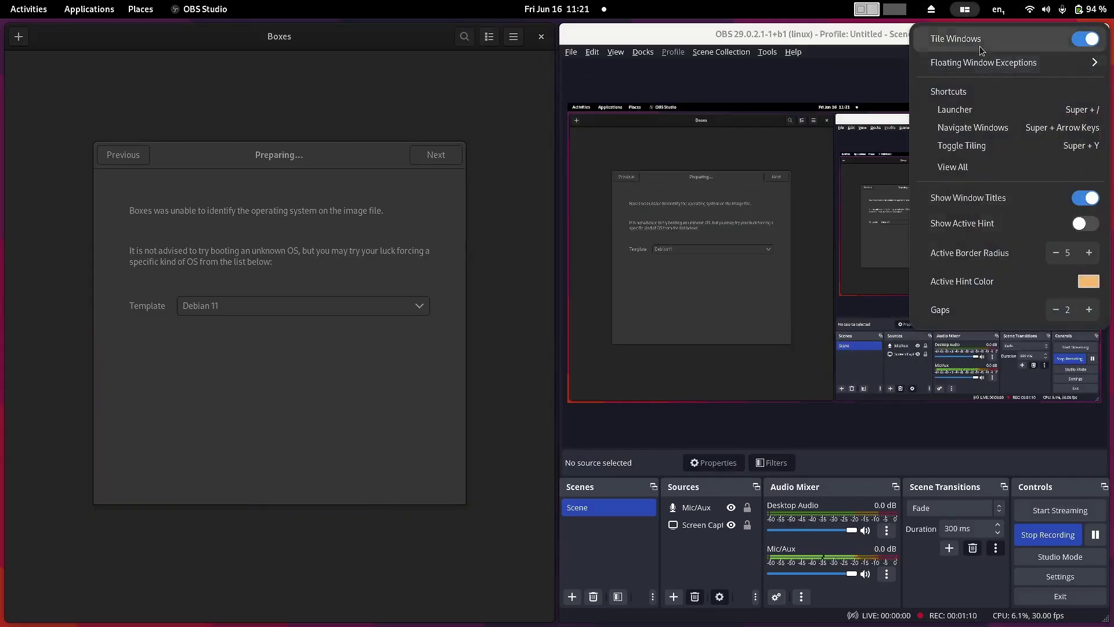
{"action": "left_click", "coordinate": [1082, 40]}
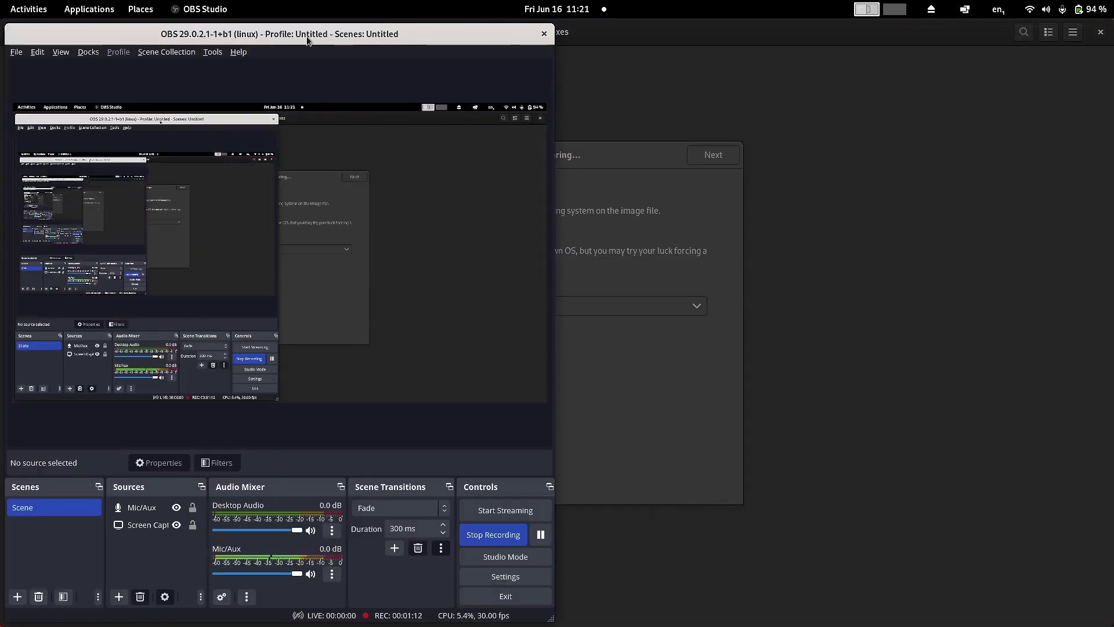
{"action": "left_click", "coordinate": [659, 44]}
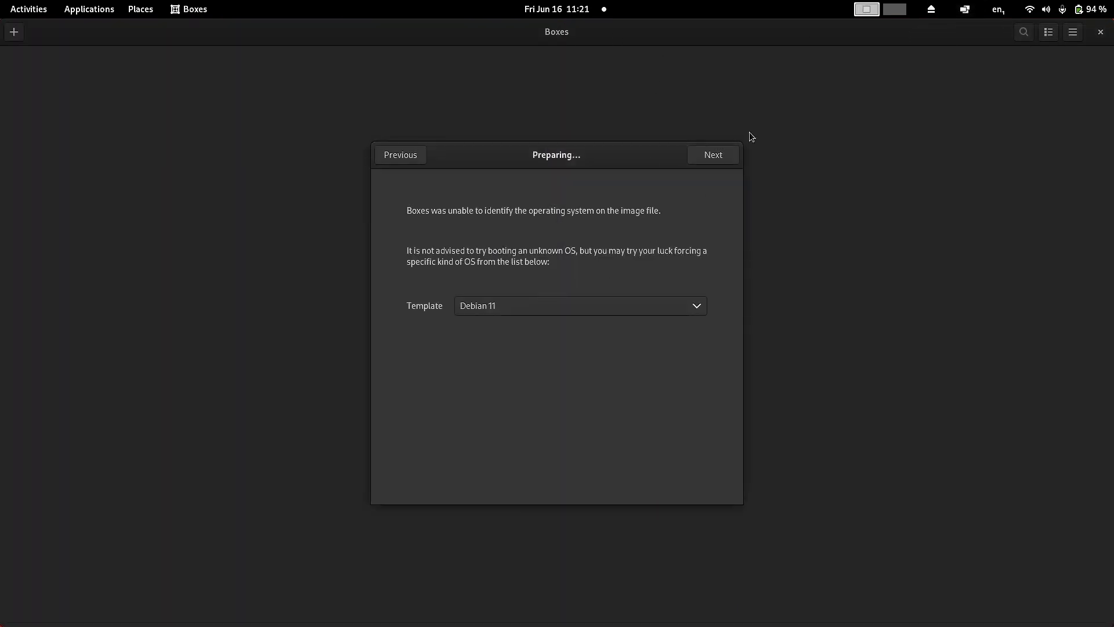
Step: Continue to the review page, set the box's memory to 4 GiB, change its storage limit, and create it
{"action": "left_click", "coordinate": [719, 158]}
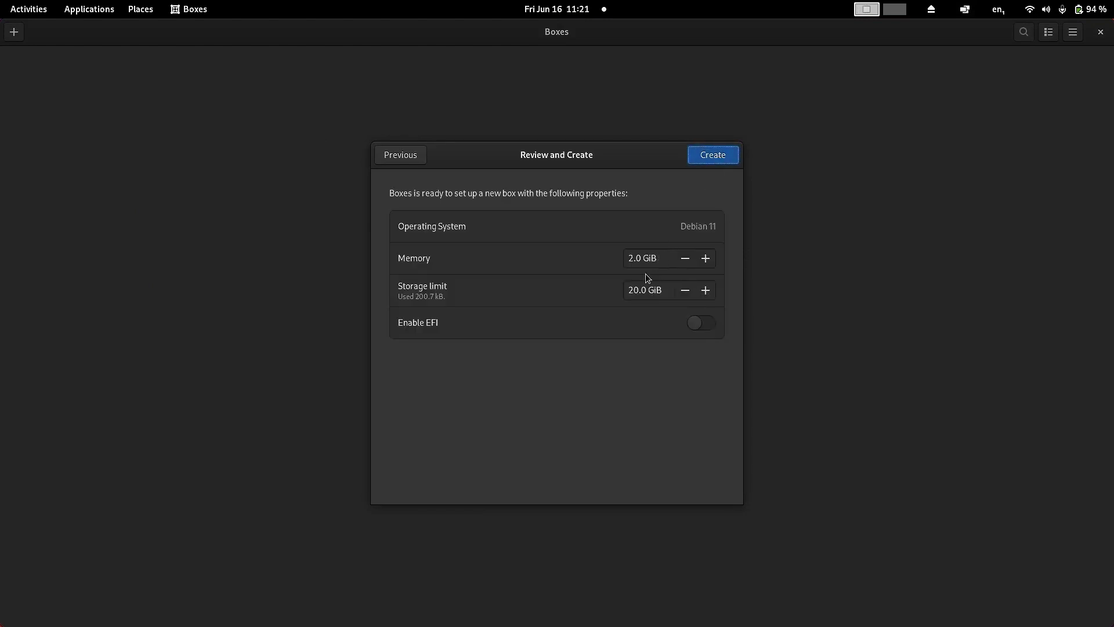
{"action": "left_click_drag", "start_coordinate": [635, 259], "coordinate": [625, 264]}
{"action": "type", "text": "4"}
{"action": "left_click", "coordinate": [639, 290]}
{"action": "key", "text": "BackSpace"}
{"action": "type", "text": "5"}
{"action": "left_click", "coordinate": [703, 161]}
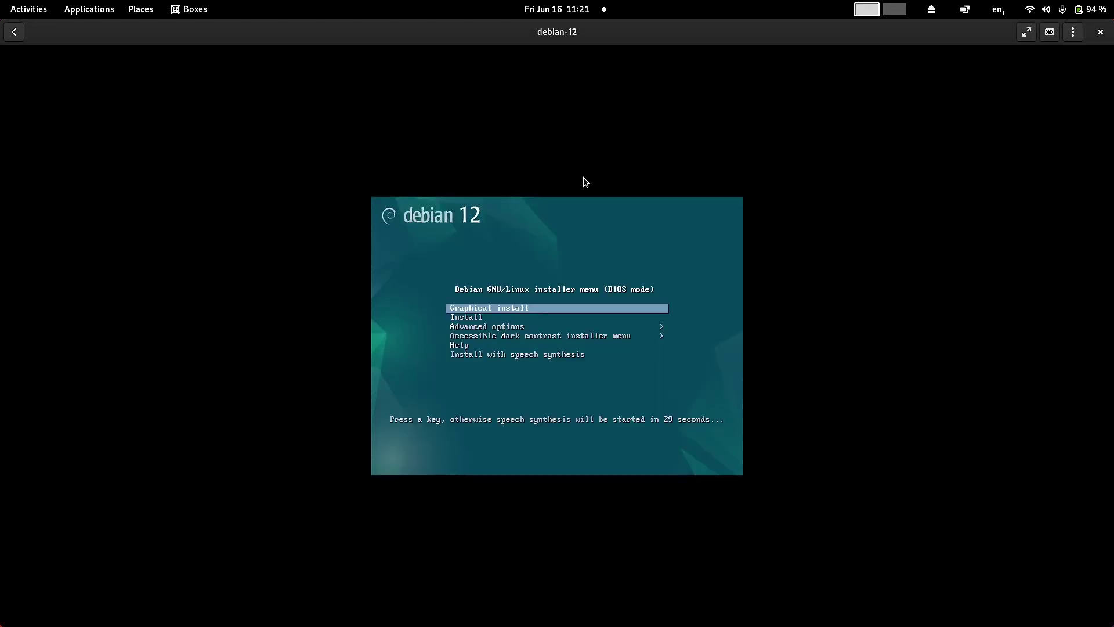
Step: Examine the Debian installer menu entries from Graphical install down to Install with speech synthesis
{"action": "key", "text": "Down"}
{"action": "key", "text": "Down"}
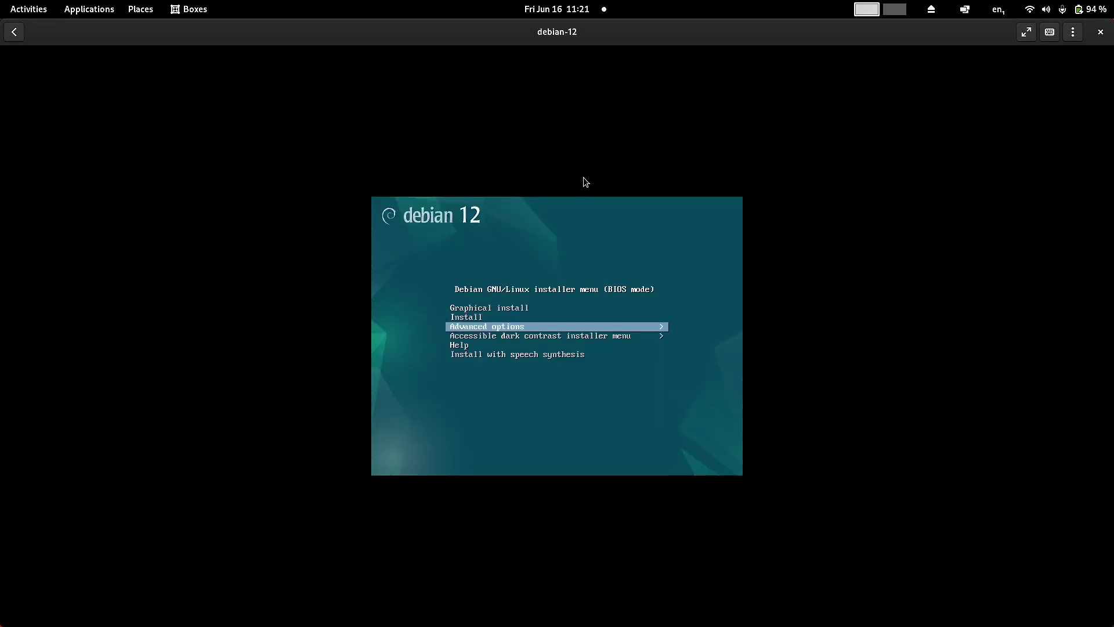
{"action": "key", "text": "Down"}
{"action": "key", "text": "Up"}
{"action": "key", "text": "Up"}
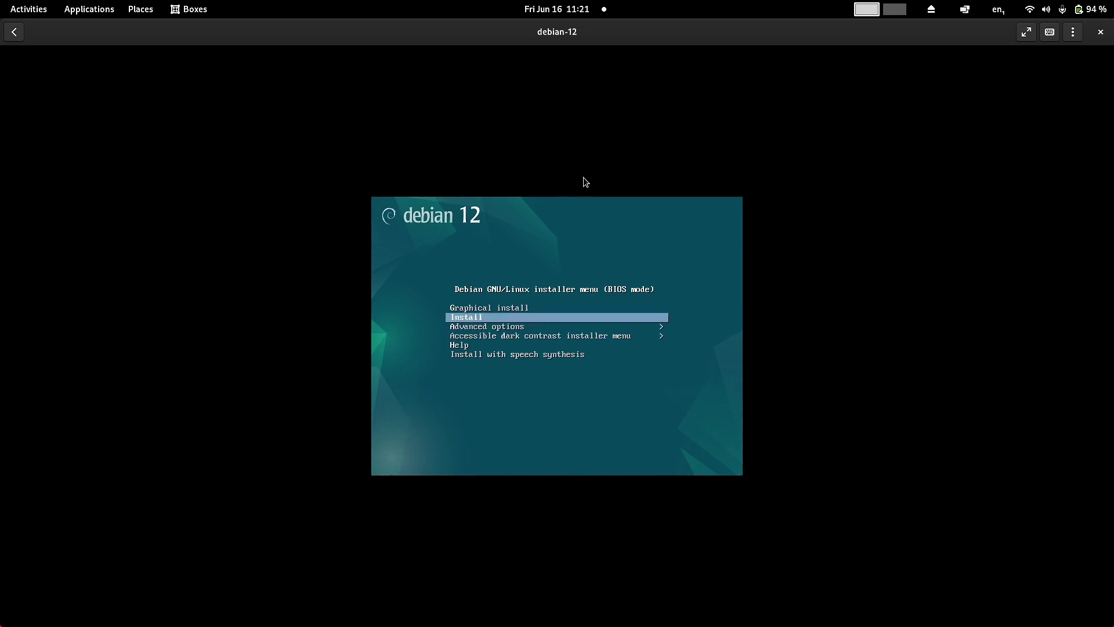
{"action": "key", "text": "Up"}
{"action": "key", "text": "Down"}
{"action": "key", "text": "Down"}
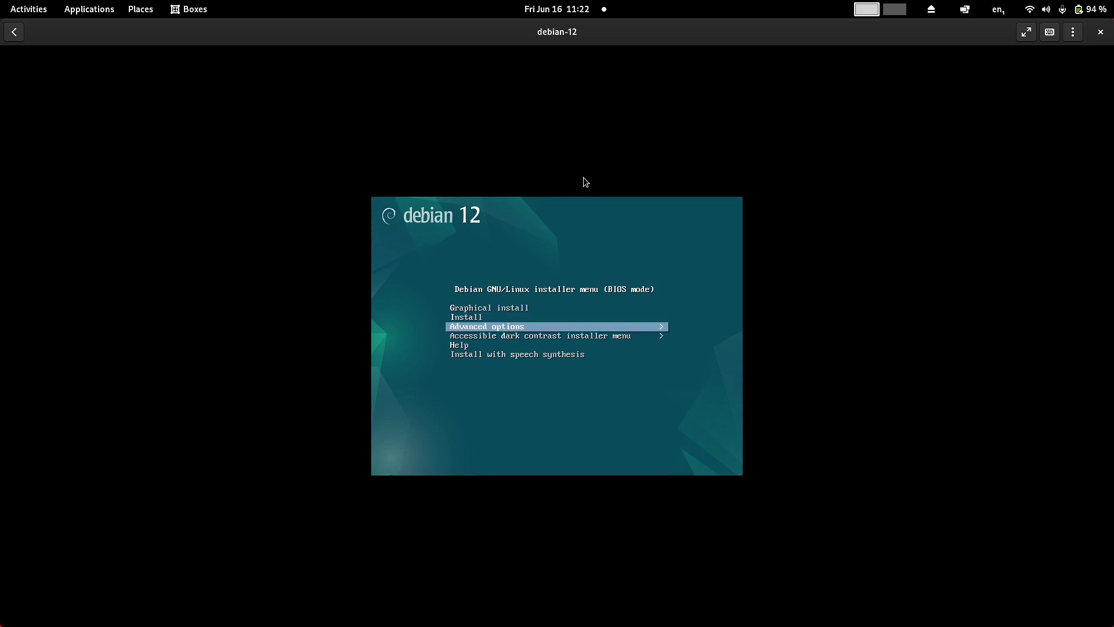
{"action": "key", "text": "Down"}
{"action": "key", "text": "Down"}
{"action": "key", "text": "Down"}
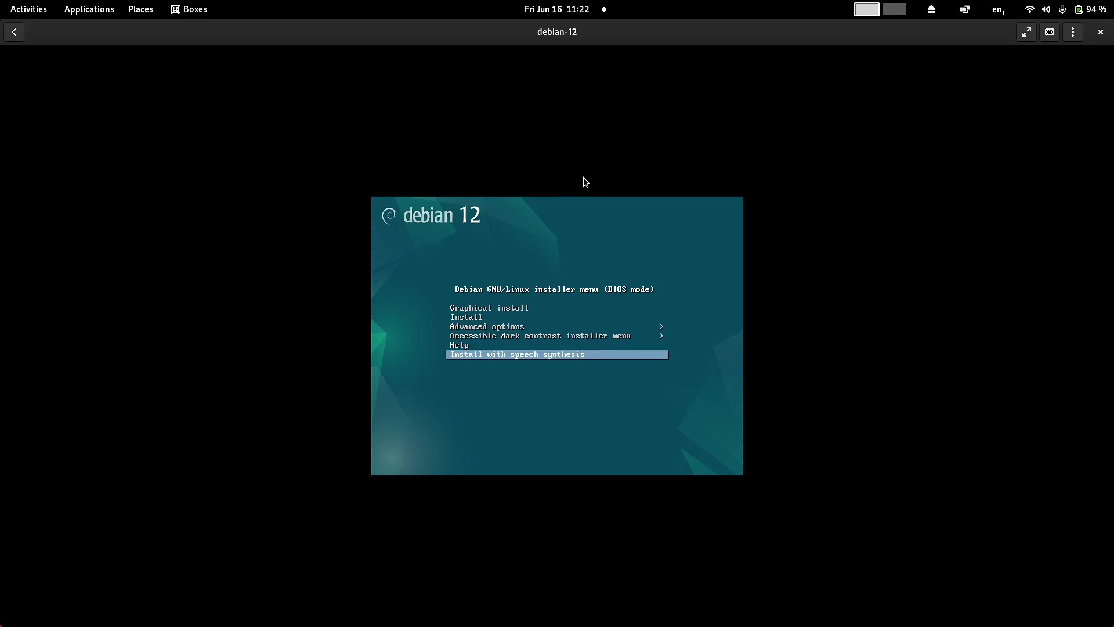
Step: Open the installer's Advanced options submenu
{"action": "key", "text": "Up"}
{"action": "key", "text": "Up"}
{"action": "key", "text": "Up"}
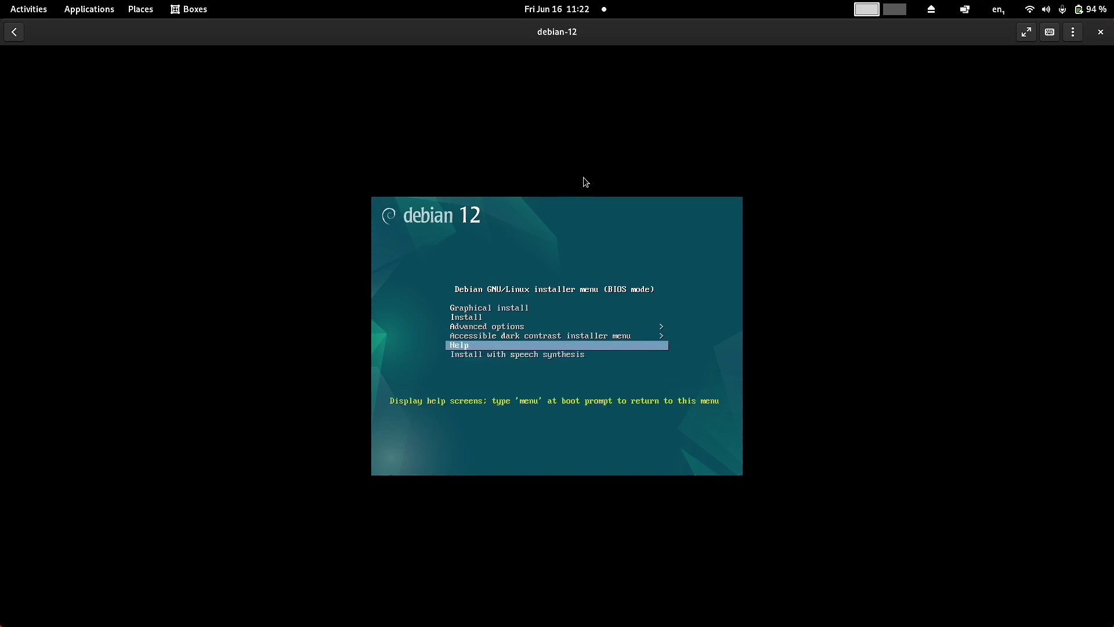
{"action": "key", "text": "Return"}
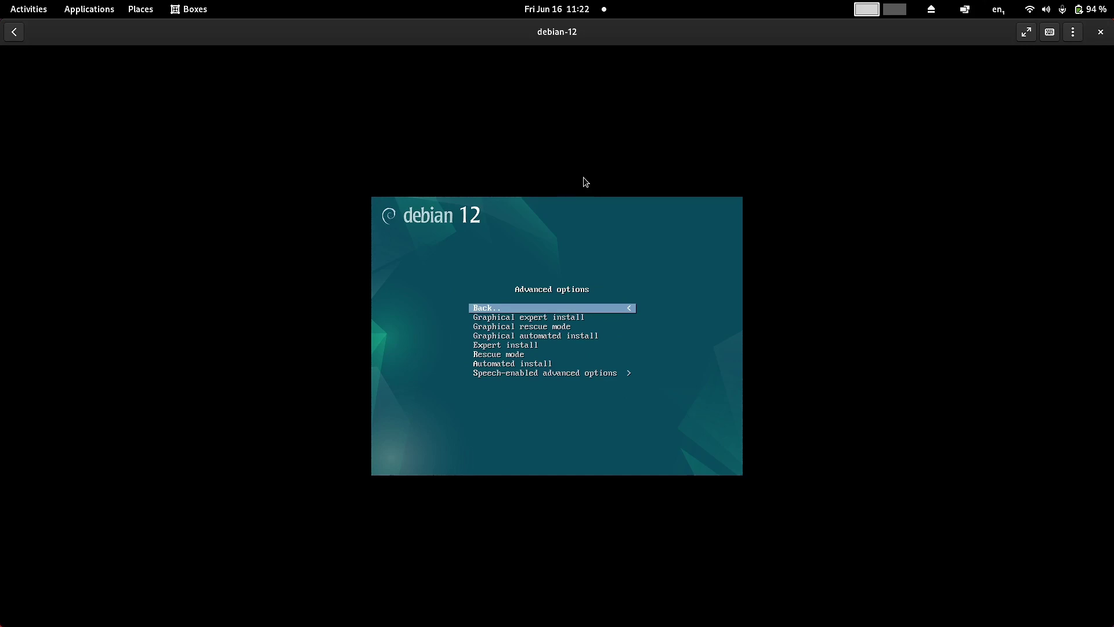
Step: Examine the advanced installer options, including the graphical and text-mode expert, rescue and automated entries
{"action": "key", "text": "Down"}
{"action": "key", "text": "Down"}
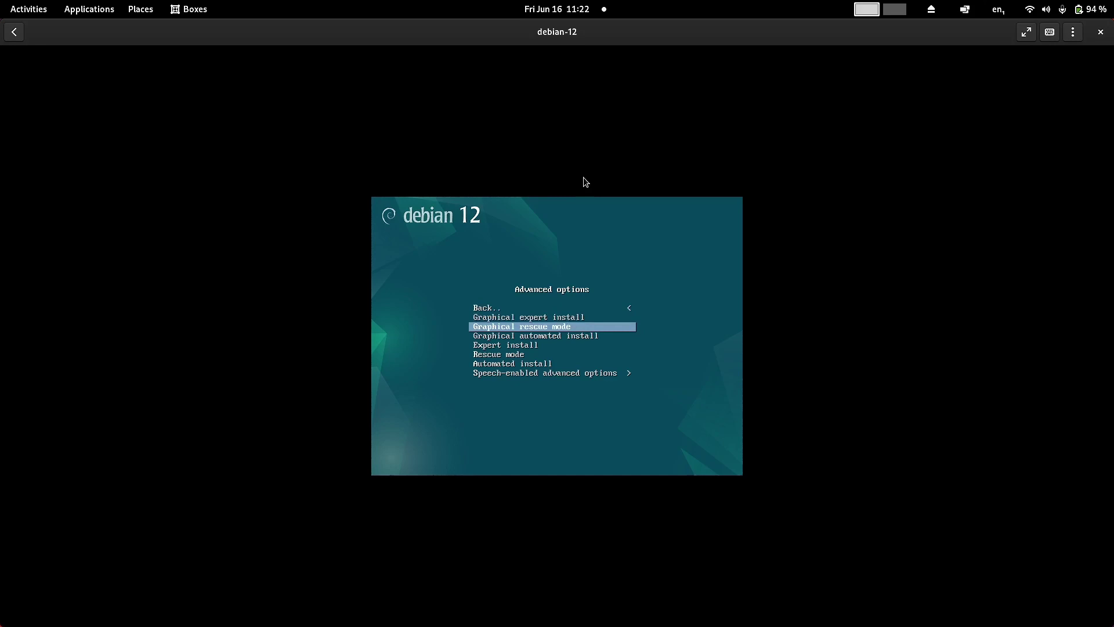
{"action": "key", "text": "Down"}
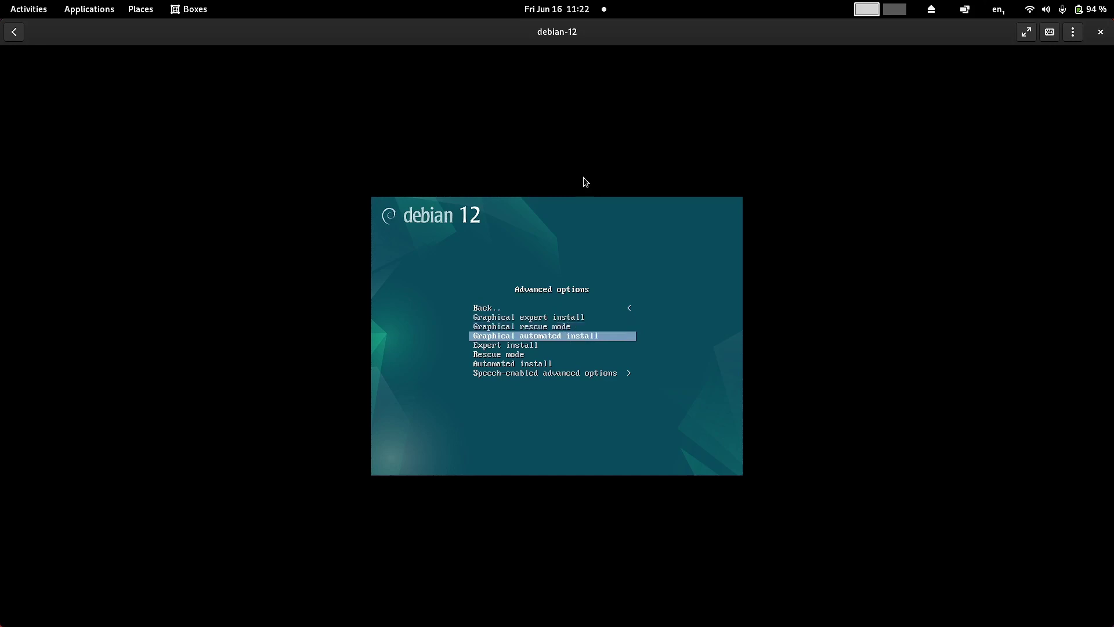
{"action": "key", "text": "Down"}
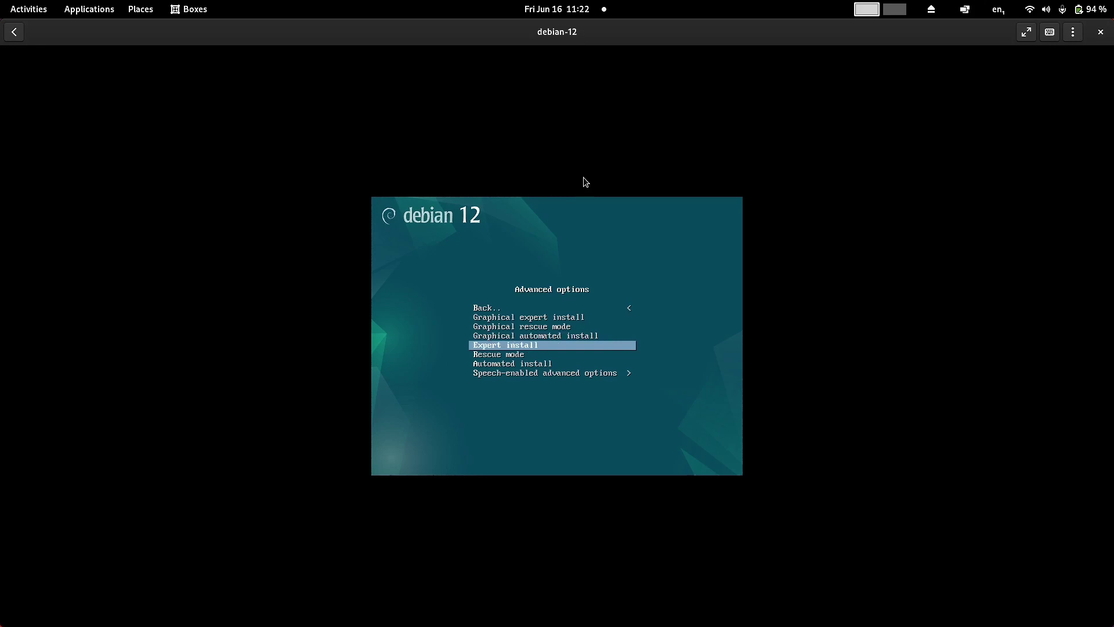
{"action": "key", "text": "Down"}
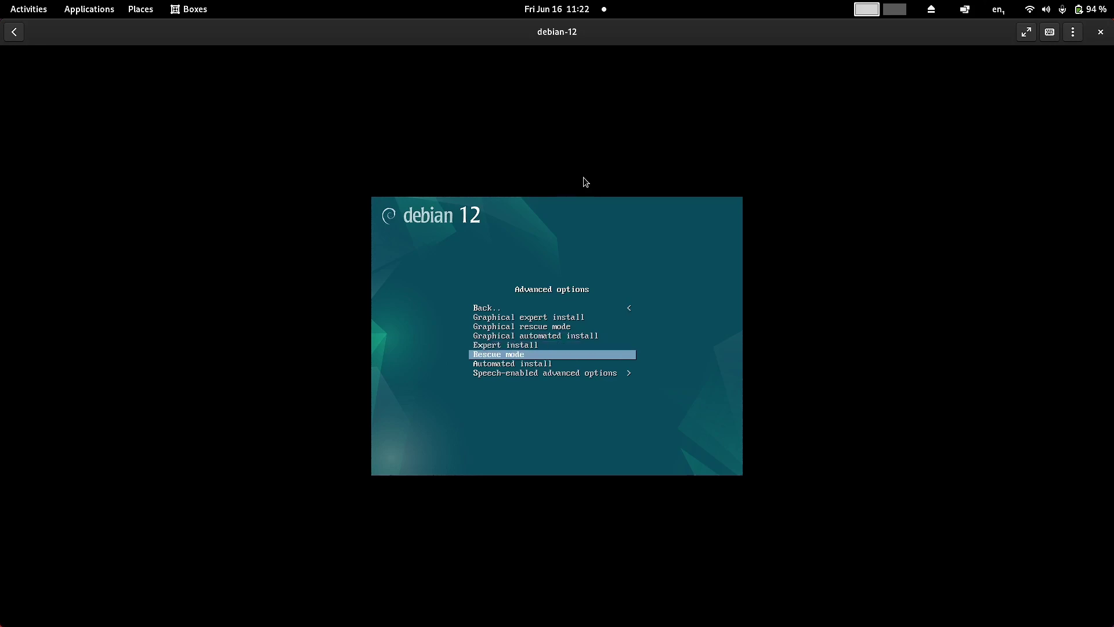
{"action": "key", "text": "Up"}
{"action": "key", "text": "Up"}
{"action": "key", "text": "Up"}
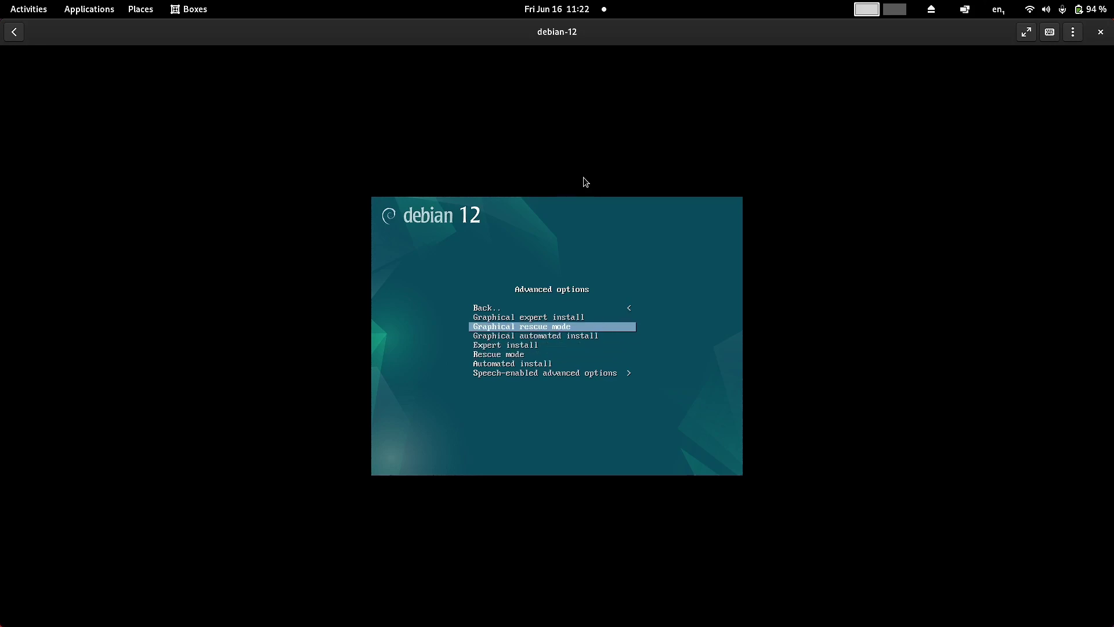
{"action": "key", "text": "Down"}
{"action": "key", "text": "Down"}
{"action": "key", "text": "Down"}
{"action": "key", "text": "Down"}
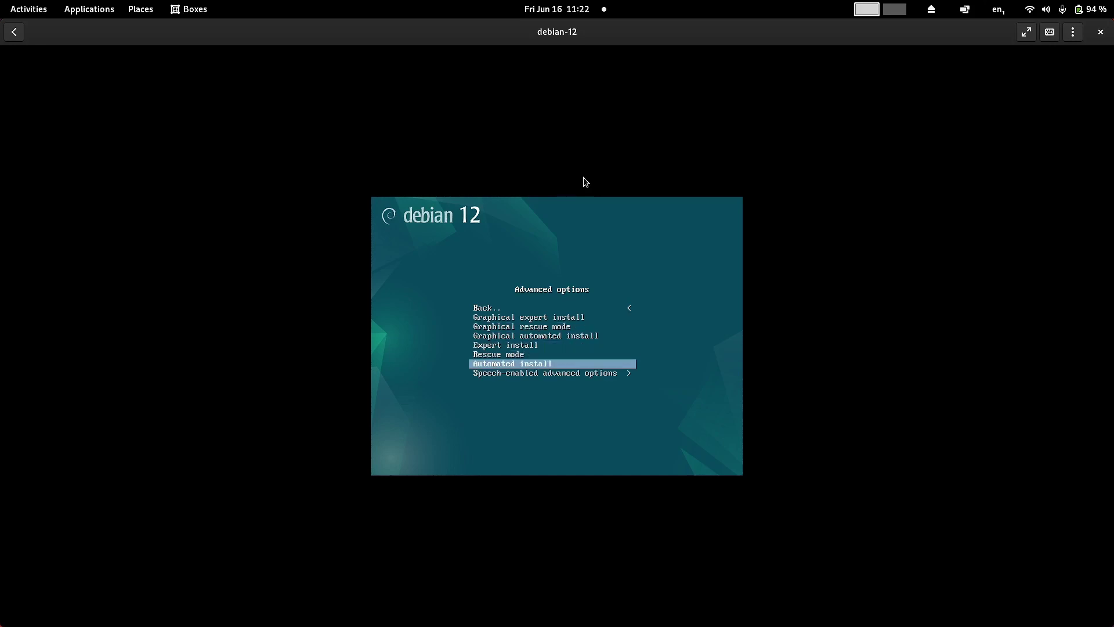
Step: View the Speech-enabled advanced options submenu and go back to Advanced options
{"action": "key", "text": "Down"}
{"action": "key", "text": "Return"}
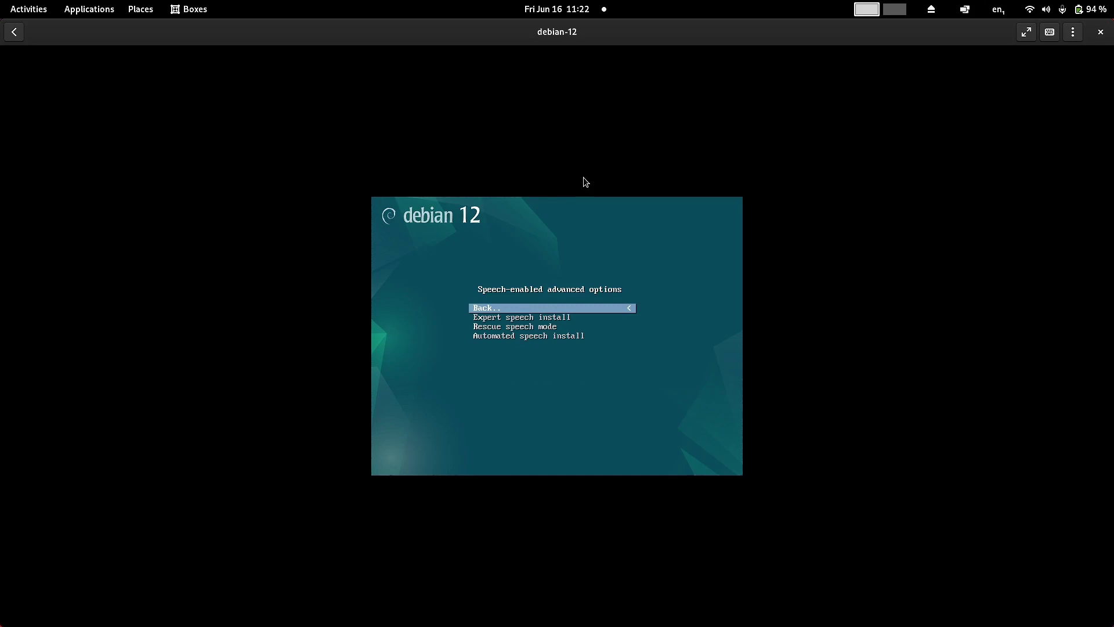
{"action": "key", "text": "Return"}
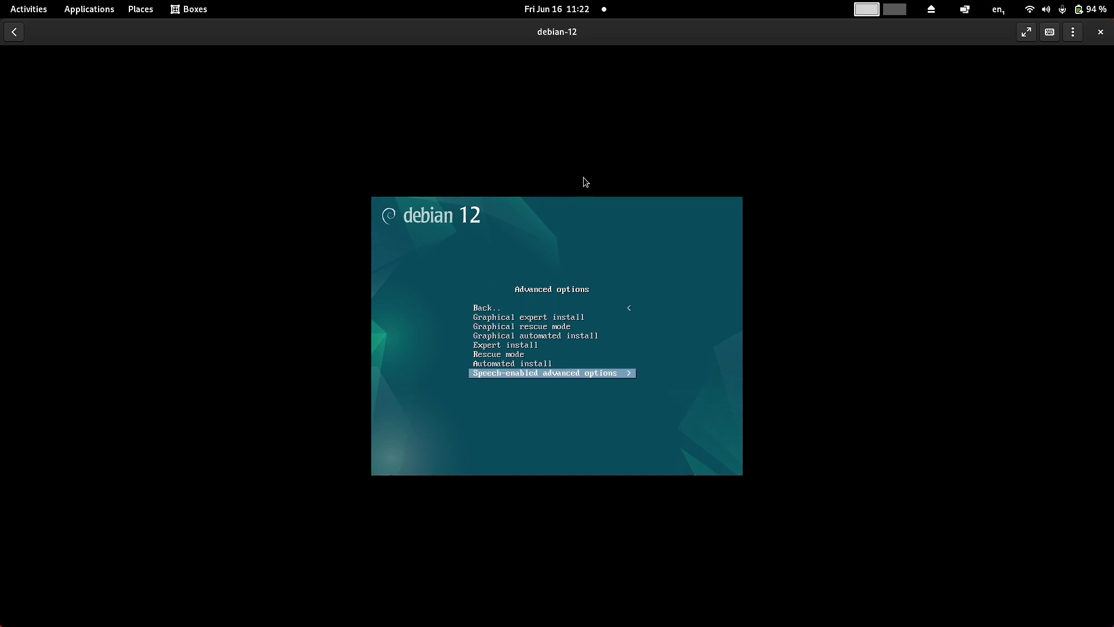
Step: Return from Advanced options to the main Debian installer menu
{"action": "key", "text": "Up"}
{"action": "key", "text": "Up"}
{"action": "key", "text": "Up"}
{"action": "key", "text": "Up"}
{"action": "key", "text": "Up"}
{"action": "key", "text": "Up"}
{"action": "key", "text": "Up"}
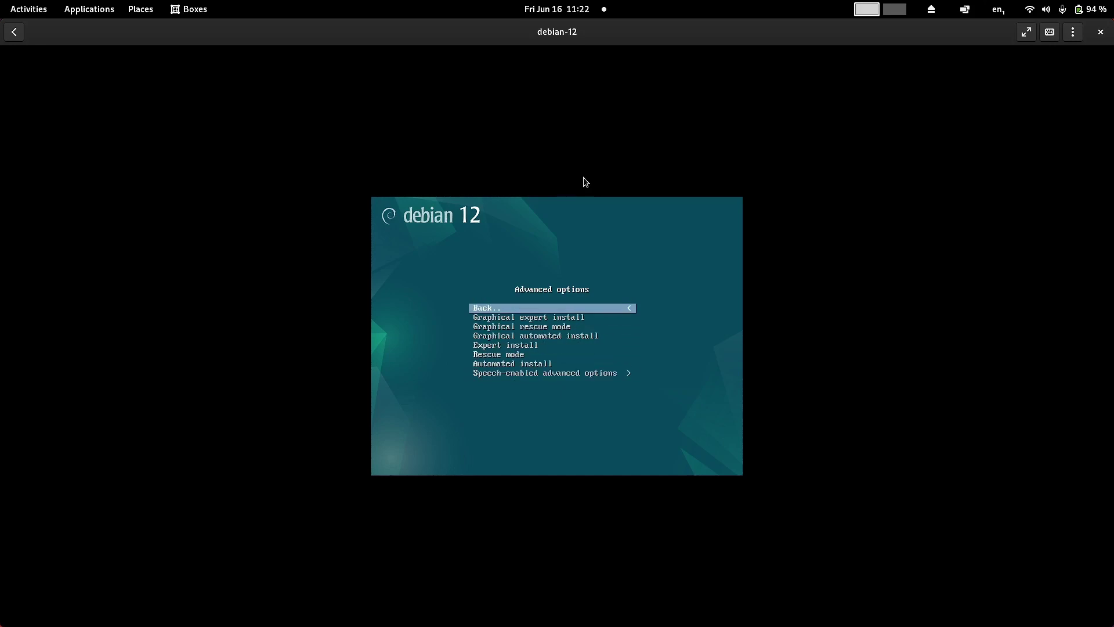
{"action": "key", "text": "Return"}
Step: Start the Graphical install of Debian 12
{"action": "key", "text": "Up"}
{"action": "key", "text": "Up"}
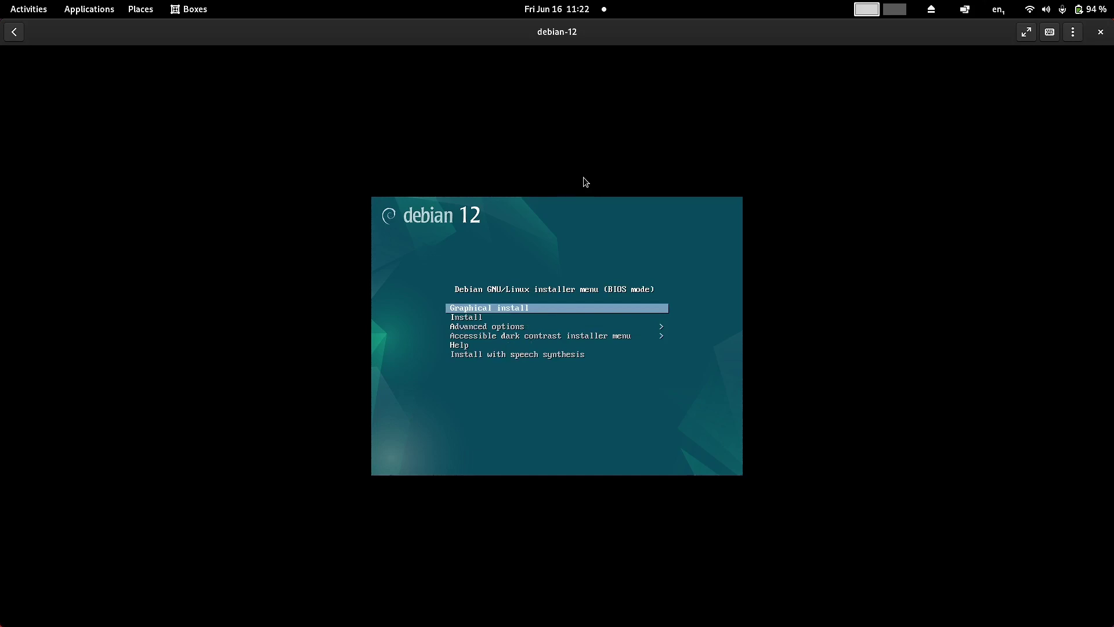
{"action": "key", "text": "Return"}
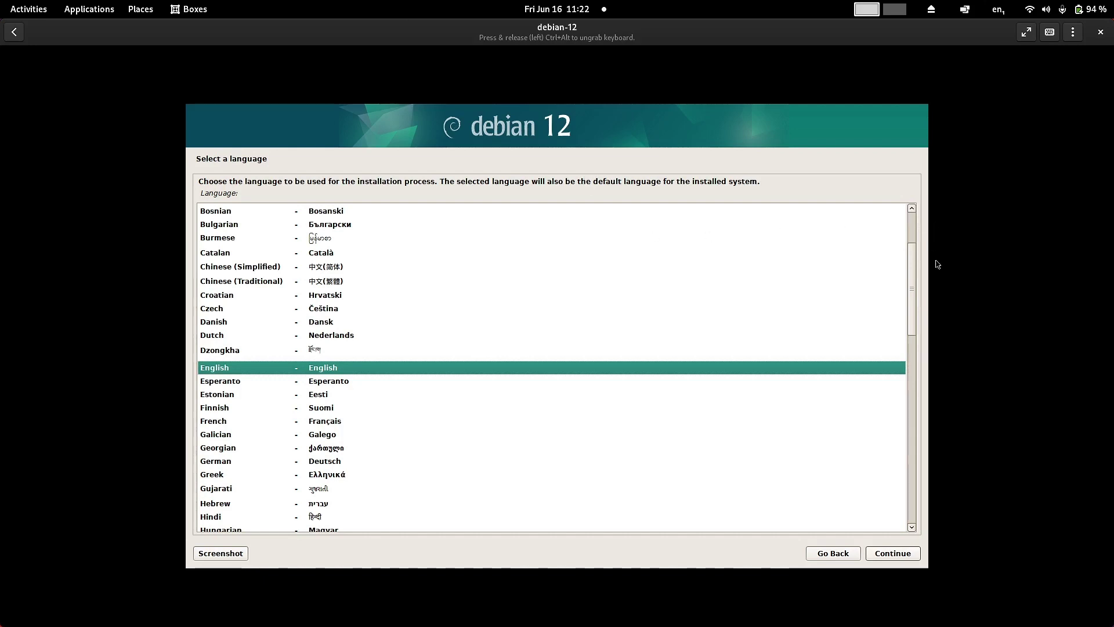
Step: Look through the installer's language list and select Marathi
{"action": "scroll", "coordinate": [908, 295], "scroll_direction": "up", "scroll_amount": 4}
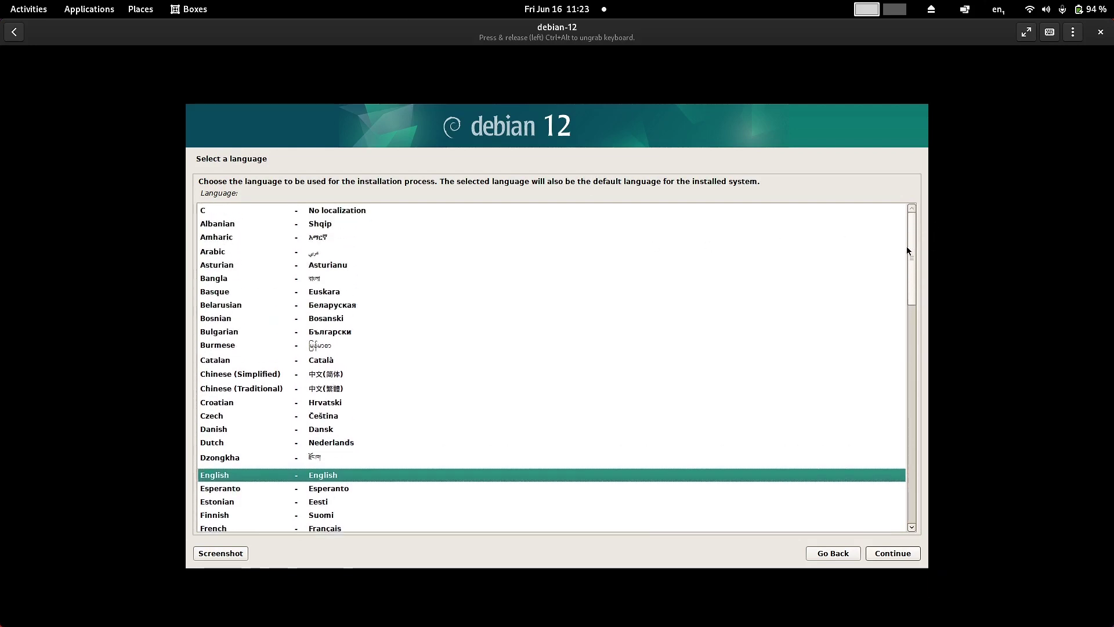
{"action": "scroll", "coordinate": [907, 246], "scroll_direction": "down", "scroll_amount": 1}
{"action": "left_click_drag", "start_coordinate": [905, 283], "coordinate": [906, 394]}
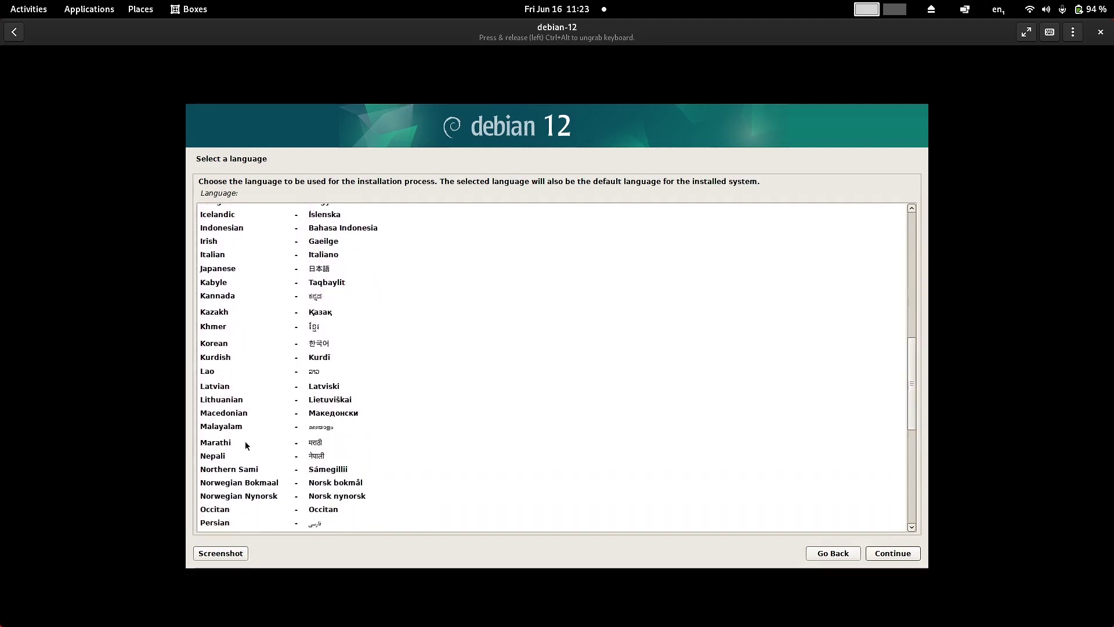
{"action": "left_click", "coordinate": [225, 445]}
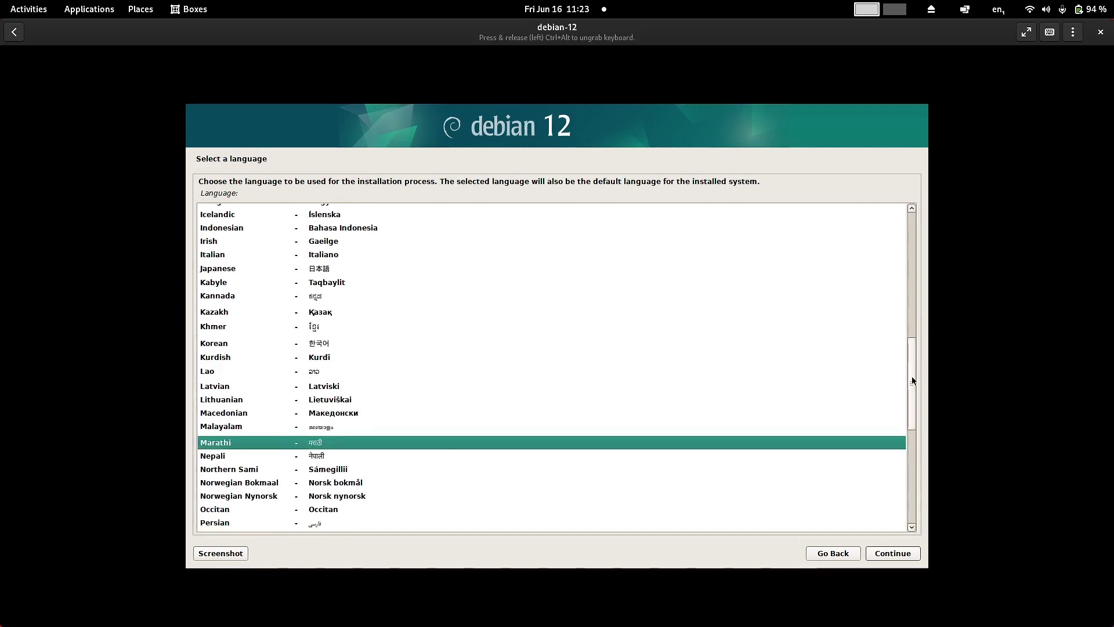
Step: Set English as the installation language and continue to the location selection
{"action": "left_click_drag", "start_coordinate": [912, 380], "coordinate": [904, 289]}
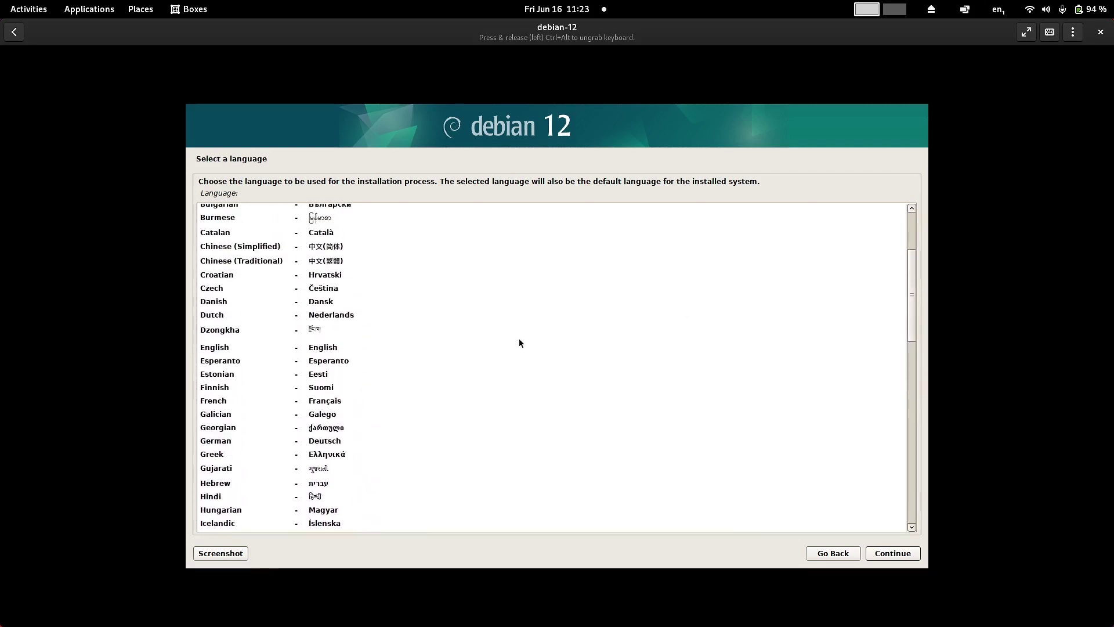
{"action": "left_click", "coordinate": [220, 350]}
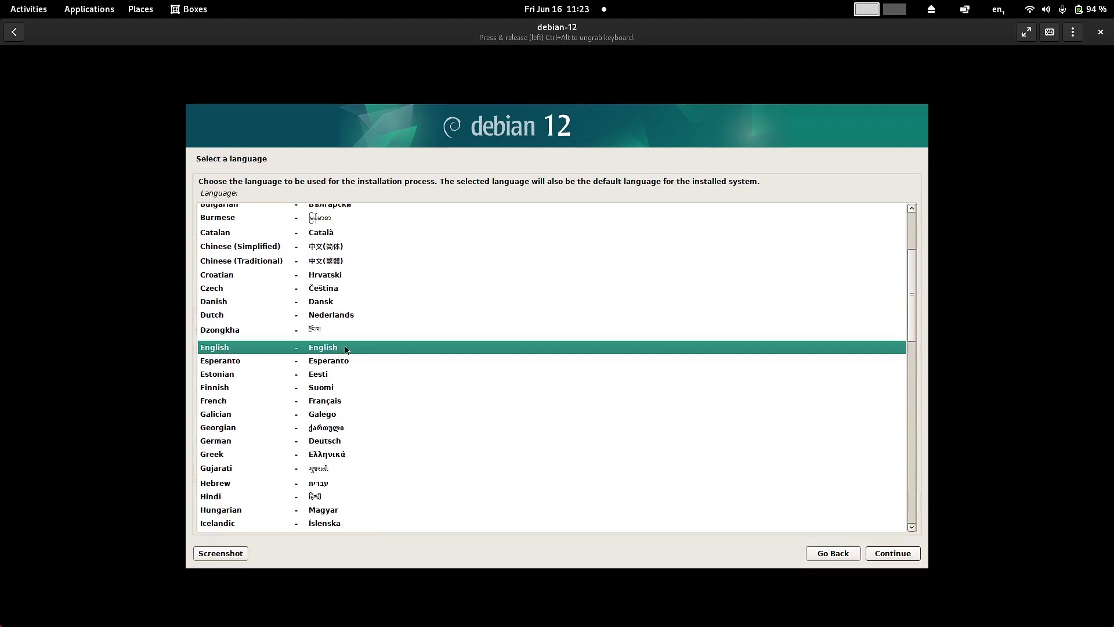
{"action": "scroll", "coordinate": [475, 338], "scroll_direction": "up", "scroll_amount": 3}
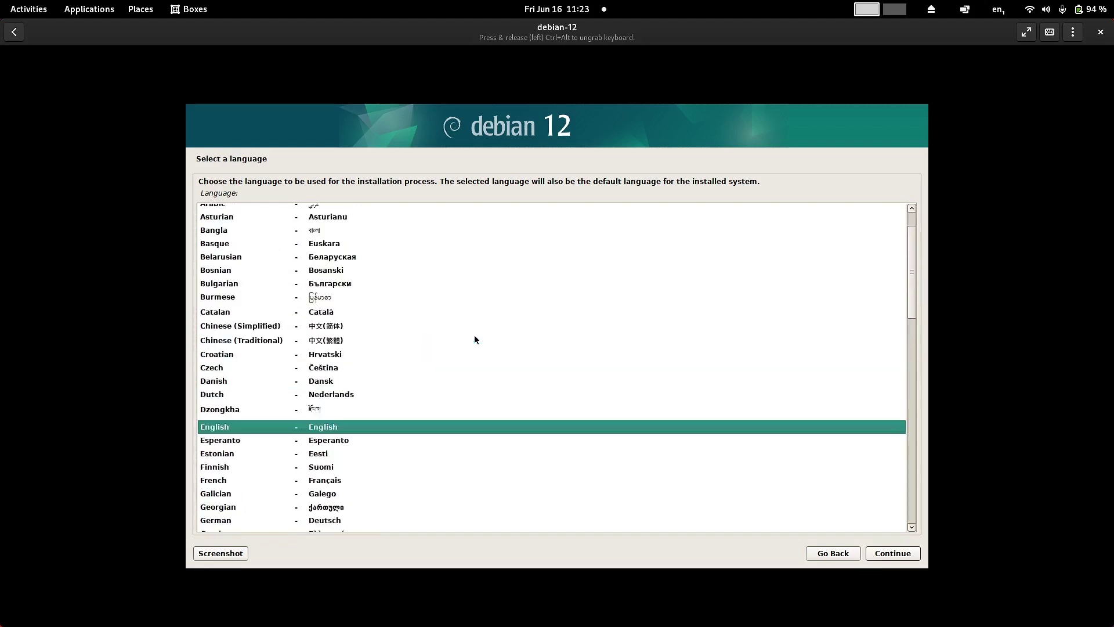
{"action": "scroll", "coordinate": [474, 339], "scroll_direction": "up", "scroll_amount": 2}
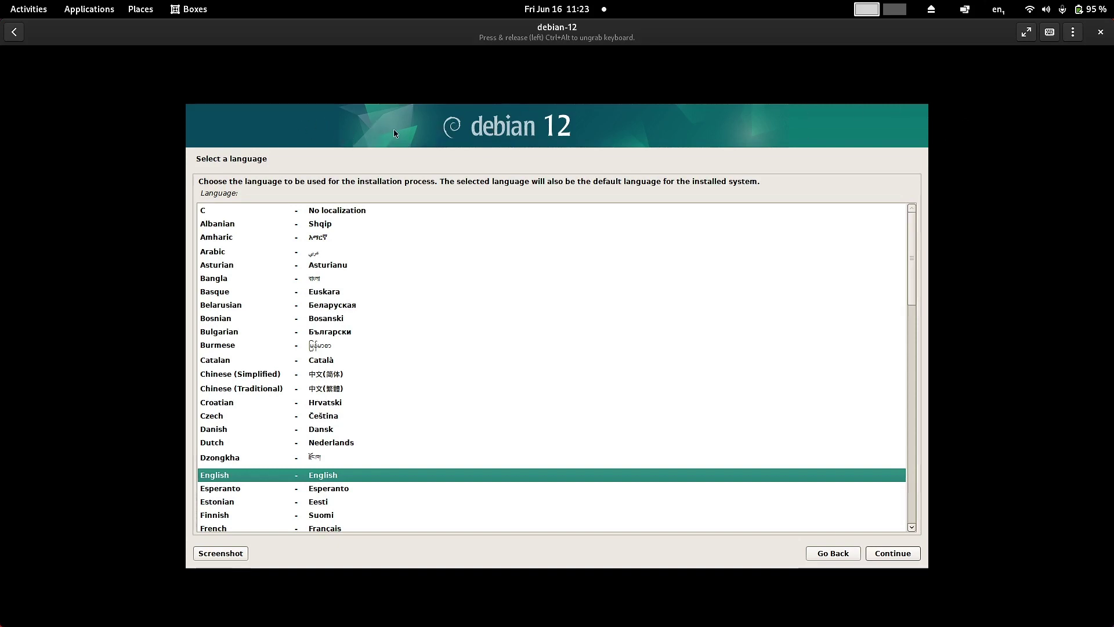
{"action": "left_click", "coordinate": [883, 556]}
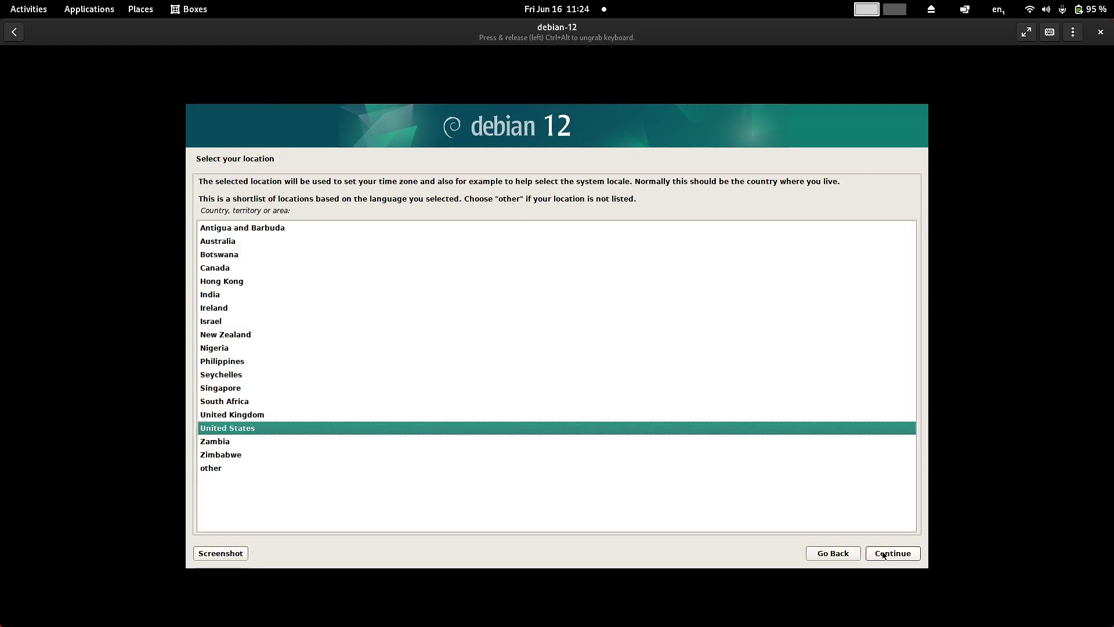
Step: Set the location to India and continue to the keyboard configuration
{"action": "key", "text": "Up"}
{"action": "key", "text": "Up"}
{"action": "key", "text": "Up"}
{"action": "key", "text": "Up"}
{"action": "key", "text": "Up"}
{"action": "key", "text": "Up"}
{"action": "key", "text": "Up"}
{"action": "key", "text": "Up"}
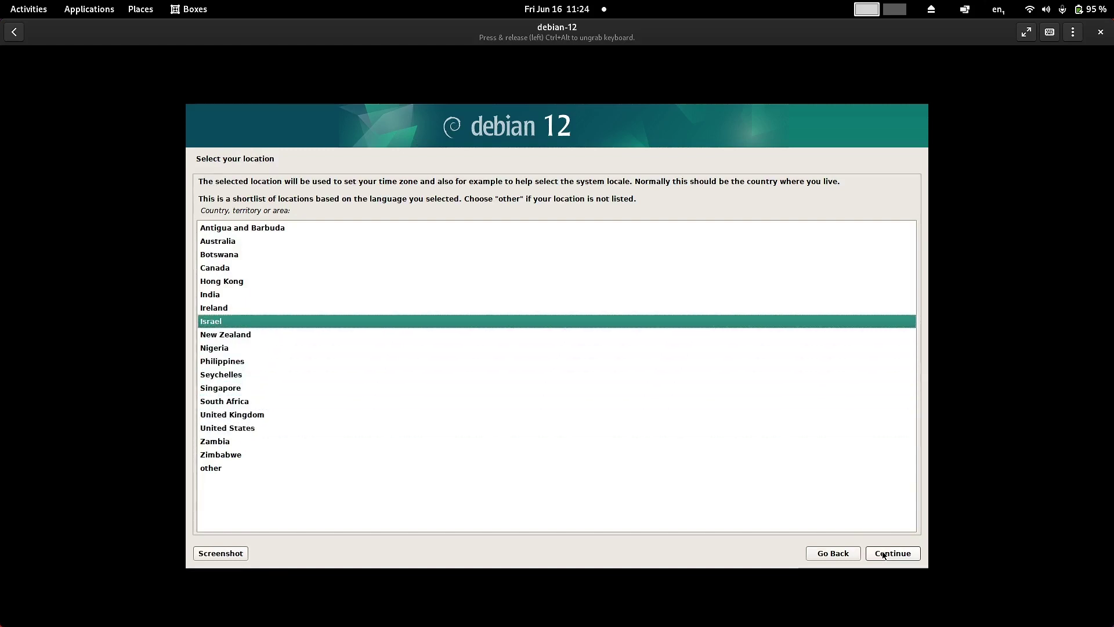
{"action": "key", "text": "Up"}
{"action": "key", "text": "Up"}
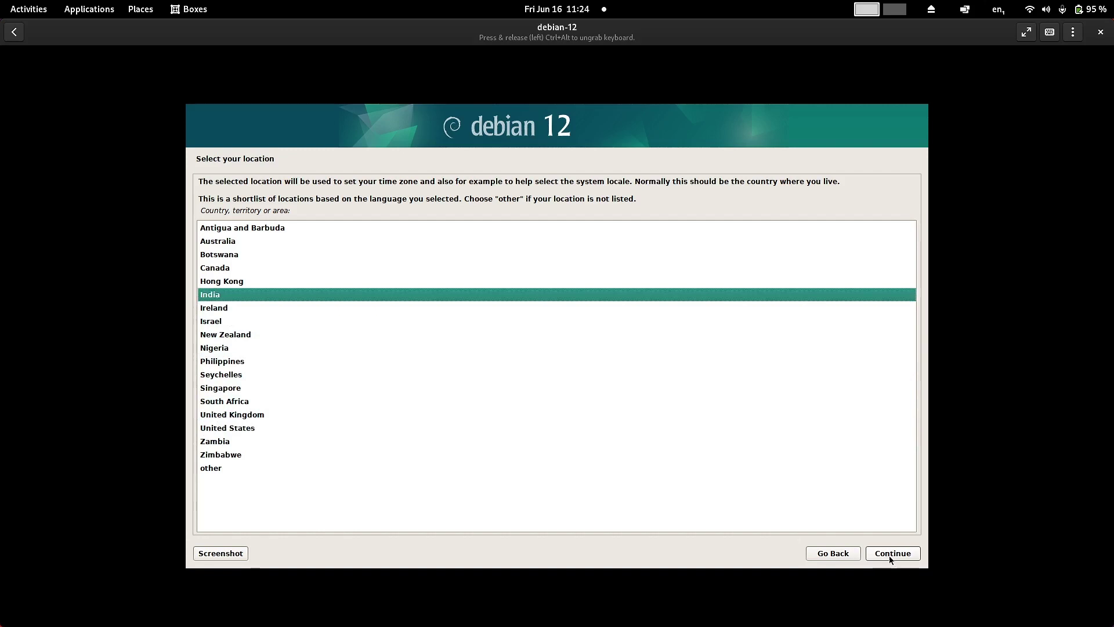
{"action": "left_click", "coordinate": [889, 555]}
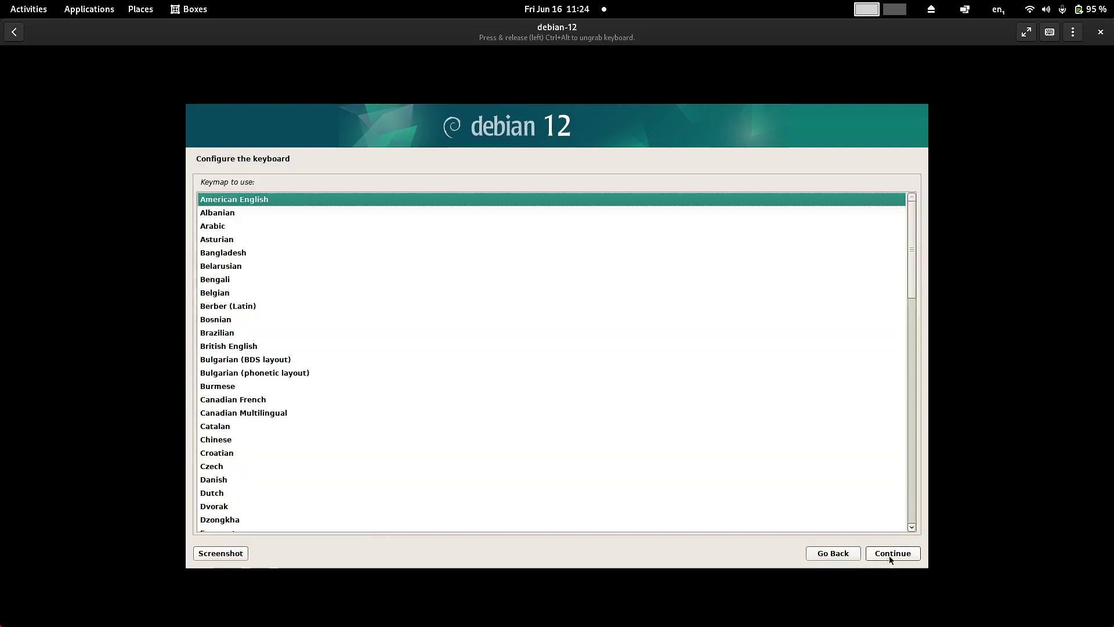
Step: Examine the available keyboard keymaps from American English down to Vietnamese at the end of the list
{"action": "key", "text": "Down"}
{"action": "key", "text": "Down"}
{"action": "key", "text": "Down"}
{"action": "key", "text": "Down"}
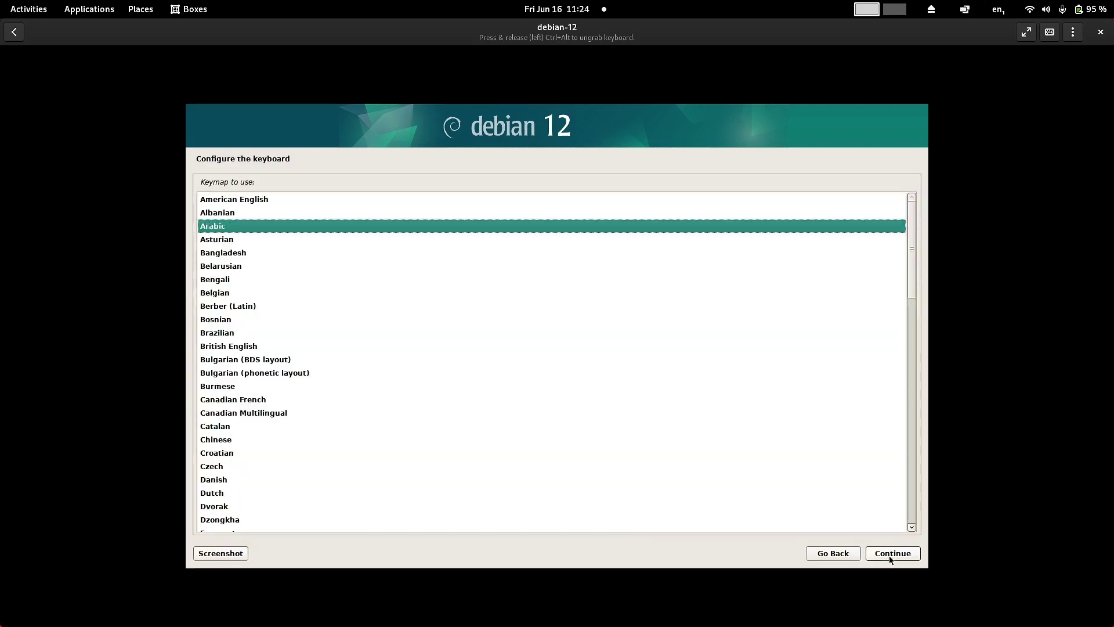
{"action": "key", "text": "Down"}
{"action": "key", "text": "Down"}
{"action": "key", "text": "Down"}
{"action": "key", "text": "Down"}
{"action": "key", "text": "Down"}
{"action": "key", "text": "Down"}
{"action": "key", "text": "Down"}
{"action": "key", "text": "Down"}
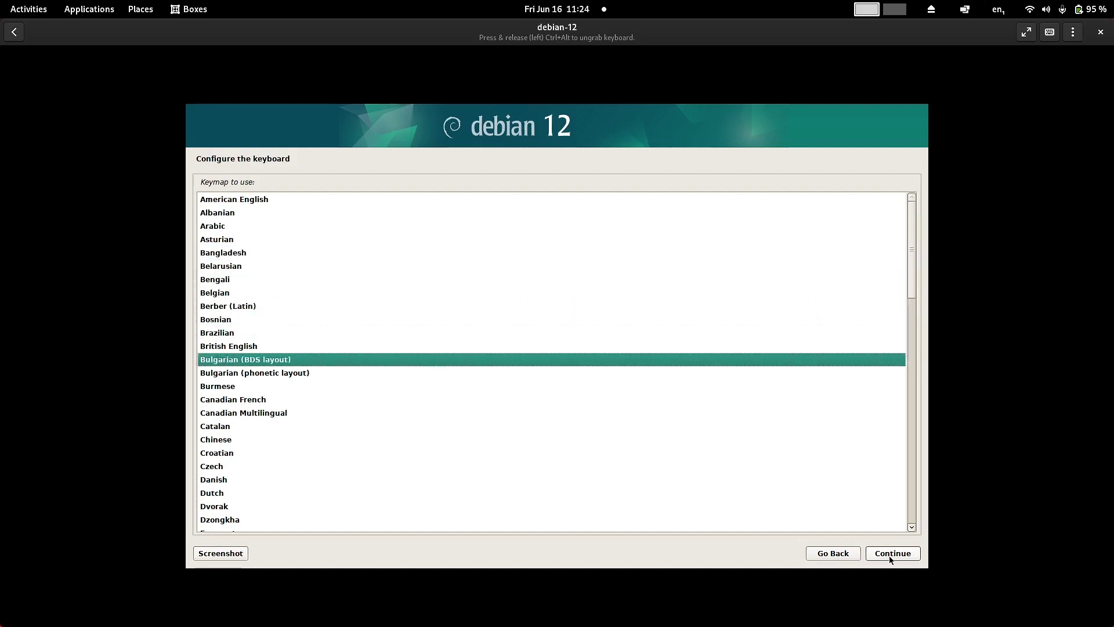
{"action": "key", "text": "Down"}
{"action": "key", "text": "Down"}
{"action": "key", "text": "Down"}
{"action": "key", "text": "Down"}
{"action": "key", "text": "Down"}
{"action": "key", "text": "Down"}
{"action": "key", "text": "Down"}
{"action": "key", "text": "Down"}
{"action": "key", "text": "Down"}
{"action": "key", "text": "Down"}
{"action": "key", "text": "Down"}
{"action": "key", "text": "Down"}
{"action": "key", "text": "Down"}
{"action": "key", "text": "Down"}
{"action": "key", "text": "Down"}
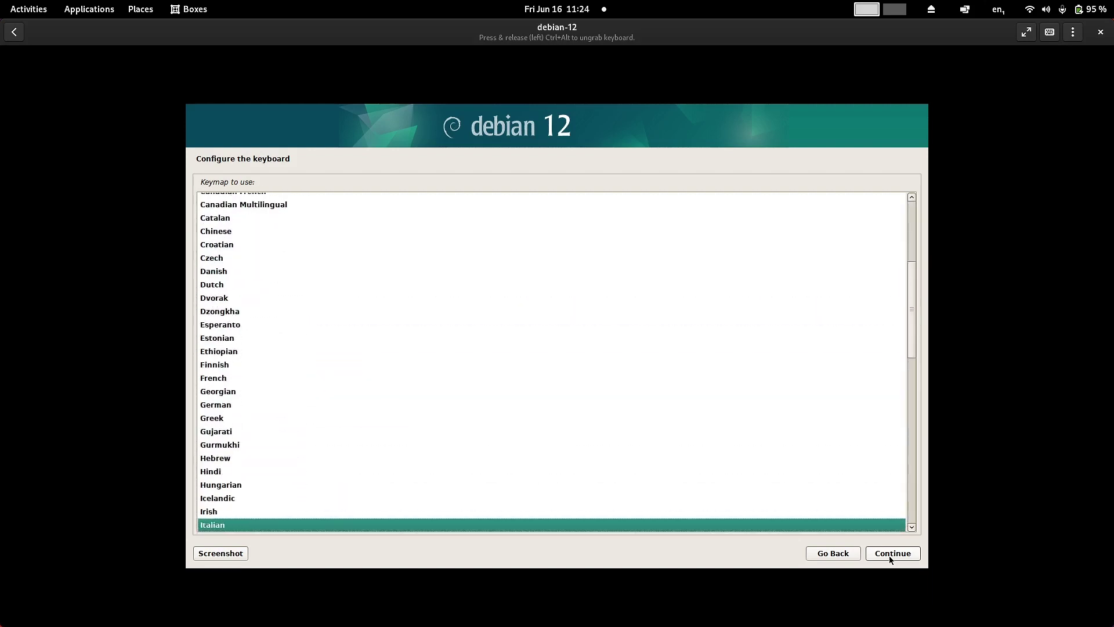
{"action": "key", "text": "Down"}
{"action": "key", "text": "Down"}
{"action": "key", "text": "Down"}
{"action": "key", "text": "Down"}
{"action": "key", "text": "Down"}
{"action": "key", "text": "Down"}
{"action": "key", "text": "Down"}
{"action": "key", "text": "Down"}
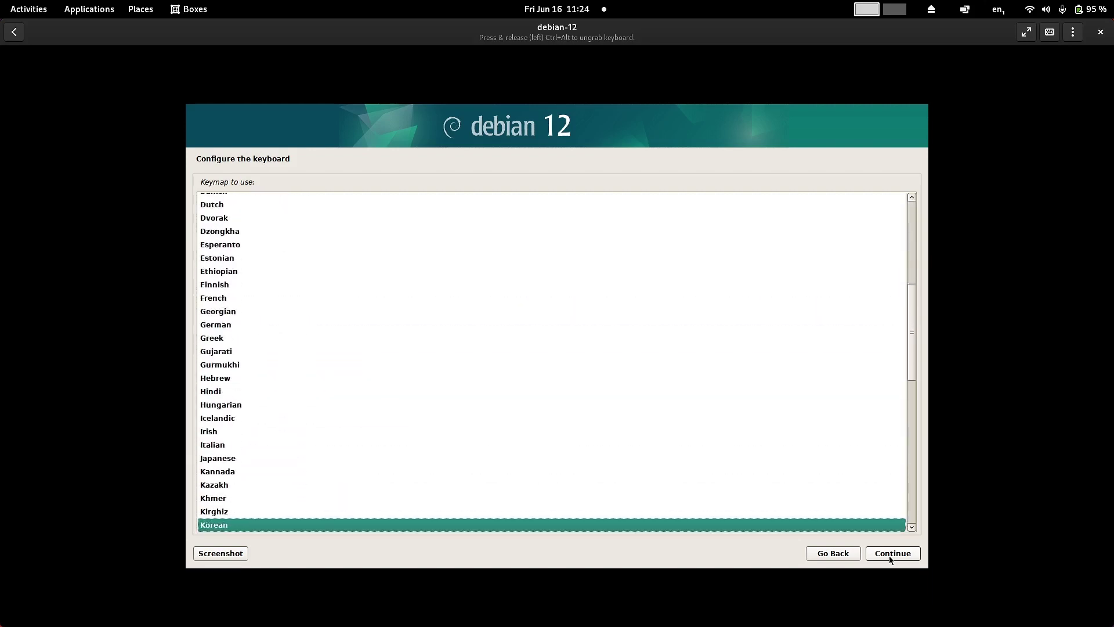
{"action": "key", "text": "Down"}
{"action": "key", "text": "Down"}
{"action": "key", "text": "Down"}
{"action": "key", "text": "Down"}
{"action": "key", "text": "Down"}
{"action": "key", "text": "Down"}
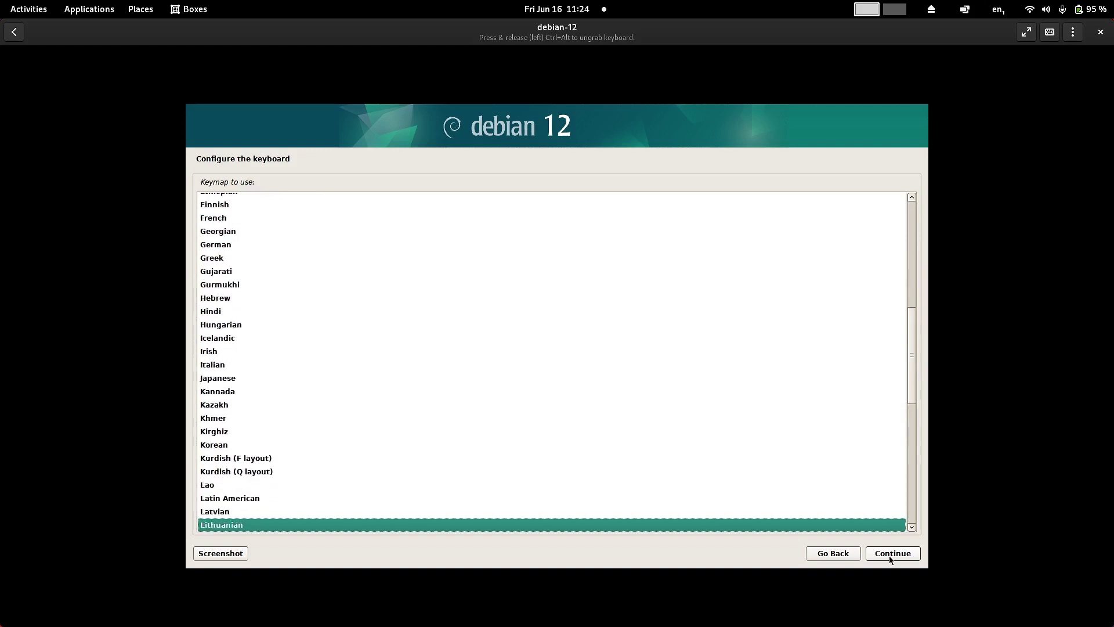
{"action": "key", "text": "Down"}
{"action": "key", "text": "Down"}
{"action": "key", "text": "Down"}
{"action": "key", "text": "Down"}
{"action": "key", "text": "Down"}
{"action": "key", "text": "Down"}
{"action": "key", "text": "Down"}
{"action": "key", "text": "Down"}
{"action": "key", "text": "Down"}
{"action": "key", "text": "Down"}
{"action": "key", "text": "Down"}
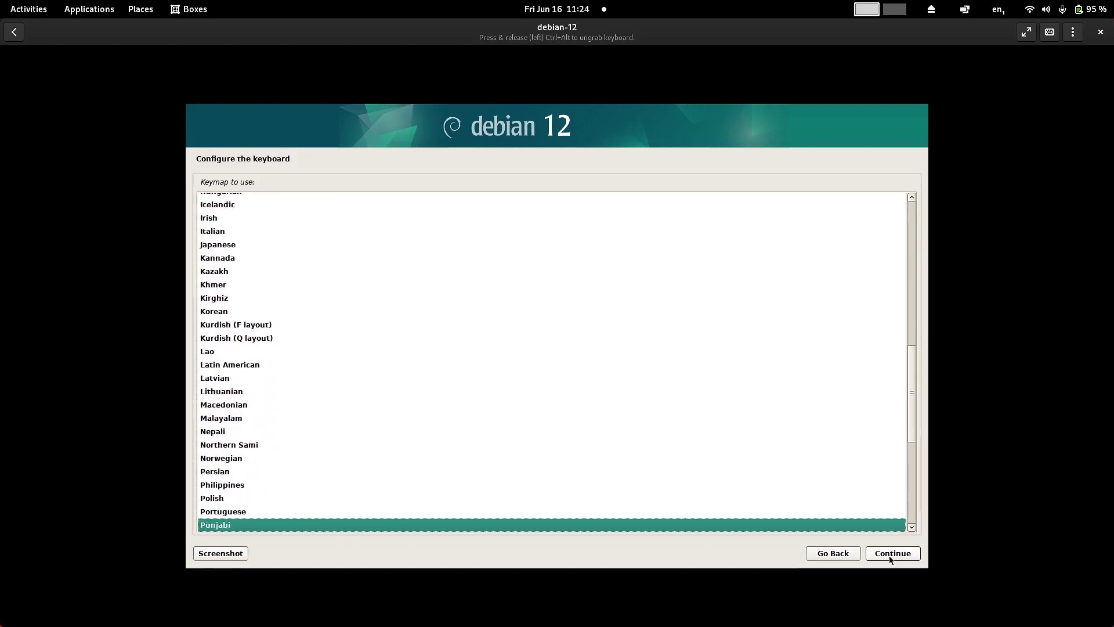
{"action": "key", "text": "Down"}
{"action": "key", "text": "Down"}
{"action": "key", "text": "Down"}
{"action": "key", "text": "Down"}
{"action": "key", "text": "Down"}
{"action": "key", "text": "Down"}
{"action": "key", "text": "Down"}
{"action": "key", "text": "Down"}
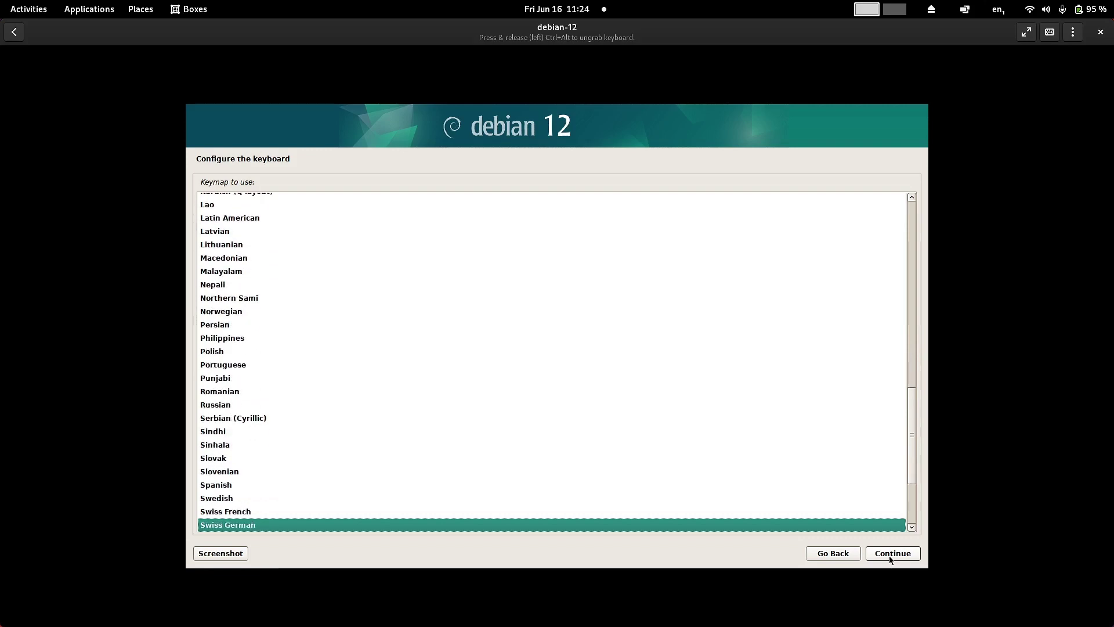
{"action": "key", "text": "Down"}
{"action": "key", "text": "Down"}
{"action": "key", "text": "Down"}
{"action": "key", "text": "Down"}
{"action": "key", "text": "Down"}
{"action": "key", "text": "Down"}
{"action": "key", "text": "Down"}
{"action": "key", "text": "Down"}
{"action": "key", "text": "Down"}
{"action": "key", "text": "Down"}
Step: Look back through the keyboard keymaps from the end of the list up to American English
{"action": "key", "text": "Up"}
{"action": "key", "text": "Up"}
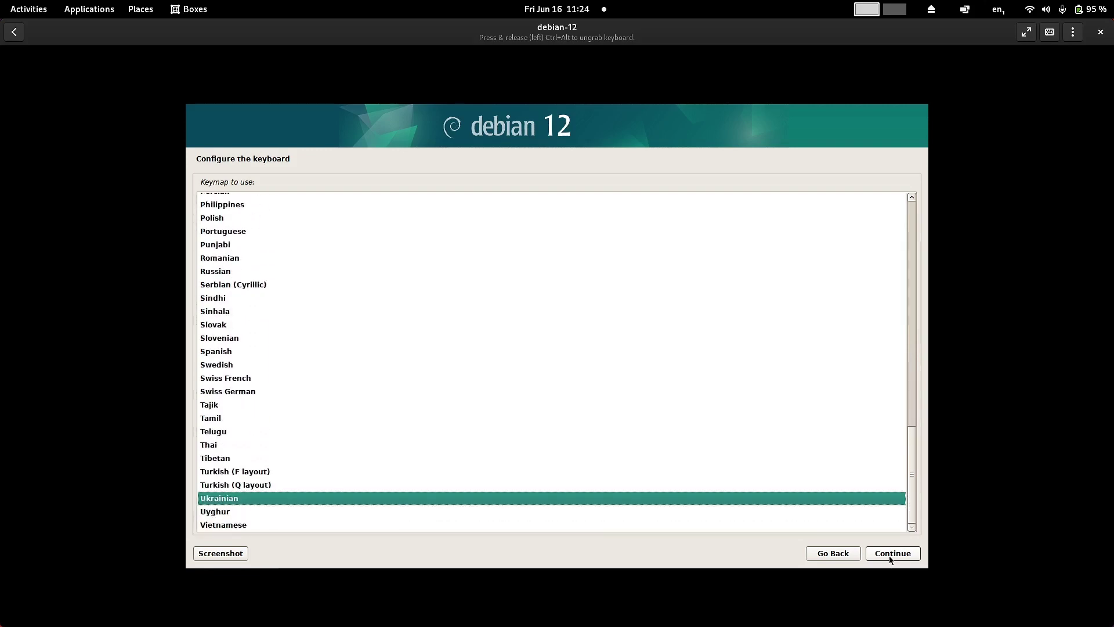
{"action": "key", "text": "Up"}
{"action": "key", "text": "Up"}
{"action": "key", "text": "Up"}
{"action": "key", "text": "Up"}
{"action": "key", "text": "Up"}
{"action": "key", "text": "Up"}
{"action": "key", "text": "Up"}
{"action": "key", "text": "Up"}
{"action": "key", "text": "Up"}
{"action": "key", "text": "Up"}
{"action": "key", "text": "Up"}
{"action": "key", "text": "Up"}
{"action": "key", "text": "Up"}
{"action": "key", "text": "Up"}
{"action": "key", "text": "Up"}
{"action": "key", "text": "Up"}
{"action": "key", "text": "Up"}
{"action": "key", "text": "Up"}
{"action": "key", "text": "Up"}
{"action": "key", "text": "Up"}
{"action": "key", "text": "Up"}
{"action": "key", "text": "Up"}
{"action": "key", "text": "Up"}
{"action": "key", "text": "Up"}
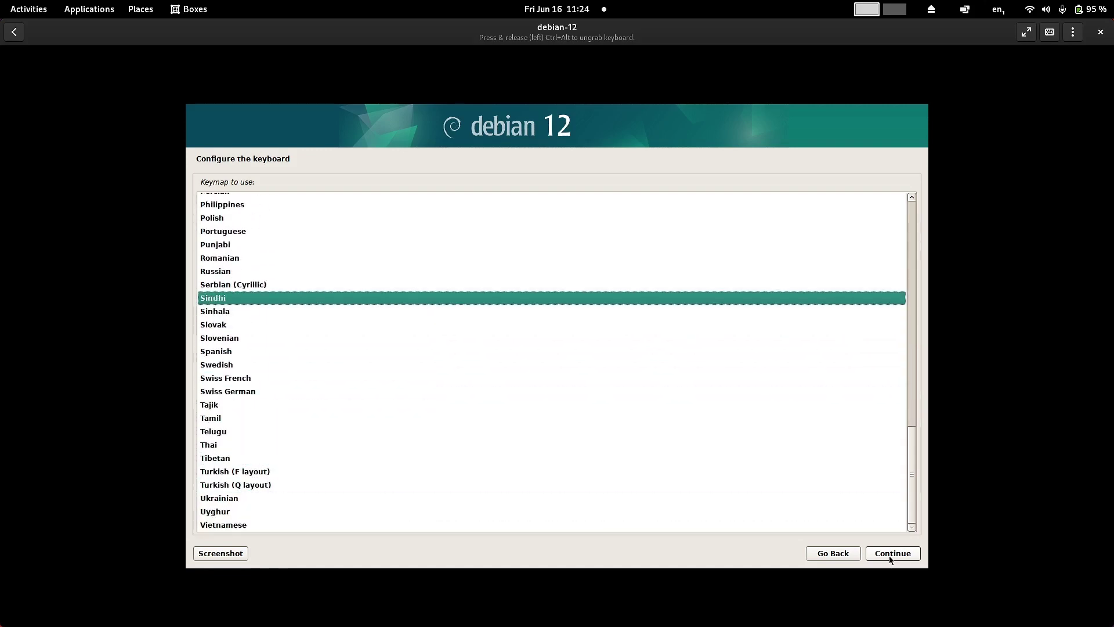
{"action": "key", "text": "Up"}
{"action": "key", "text": "Up"}
{"action": "key", "text": "Up"}
{"action": "key", "text": "Up"}
{"action": "key", "text": "Up"}
{"action": "key", "text": "Up"}
{"action": "key", "text": "Up"}
{"action": "key", "text": "Up"}
{"action": "key", "text": "Up"}
{"action": "key", "text": "Up"}
{"action": "key", "text": "Up"}
{"action": "key", "text": "Up"}
{"action": "key", "text": "Up"}
{"action": "key", "text": "Up"}
{"action": "key", "text": "Up"}
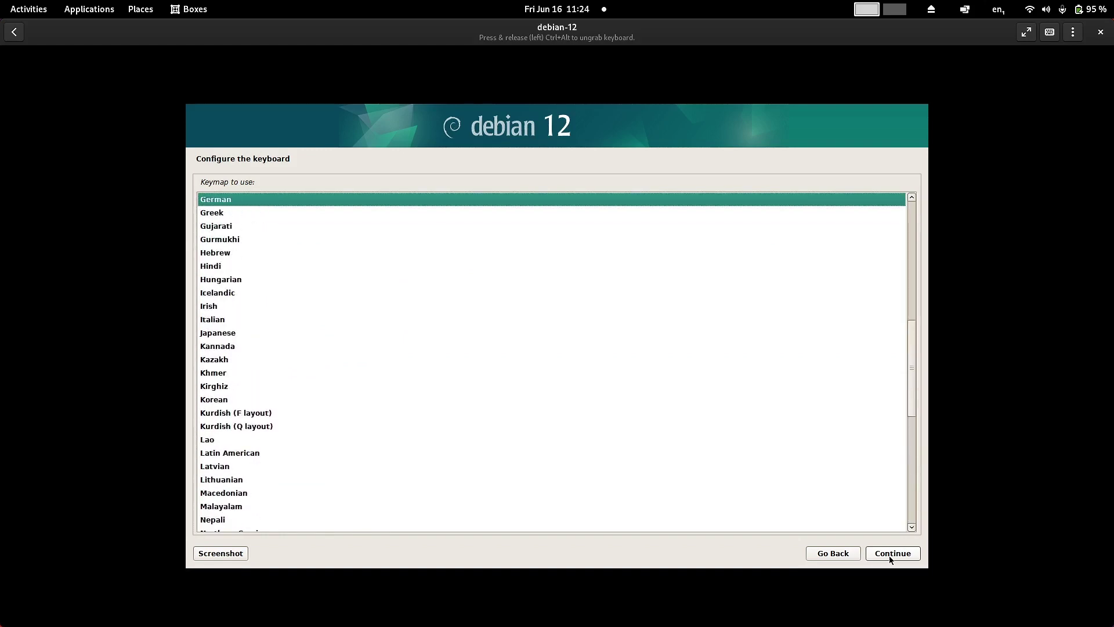
{"action": "key", "text": "Up"}
{"action": "key", "text": "Up"}
{"action": "key", "text": "Up"}
{"action": "key", "text": "Up"}
{"action": "key", "text": "Up"}
{"action": "key", "text": "Up"}
{"action": "key", "text": "Up"}
{"action": "key", "text": "Up"}
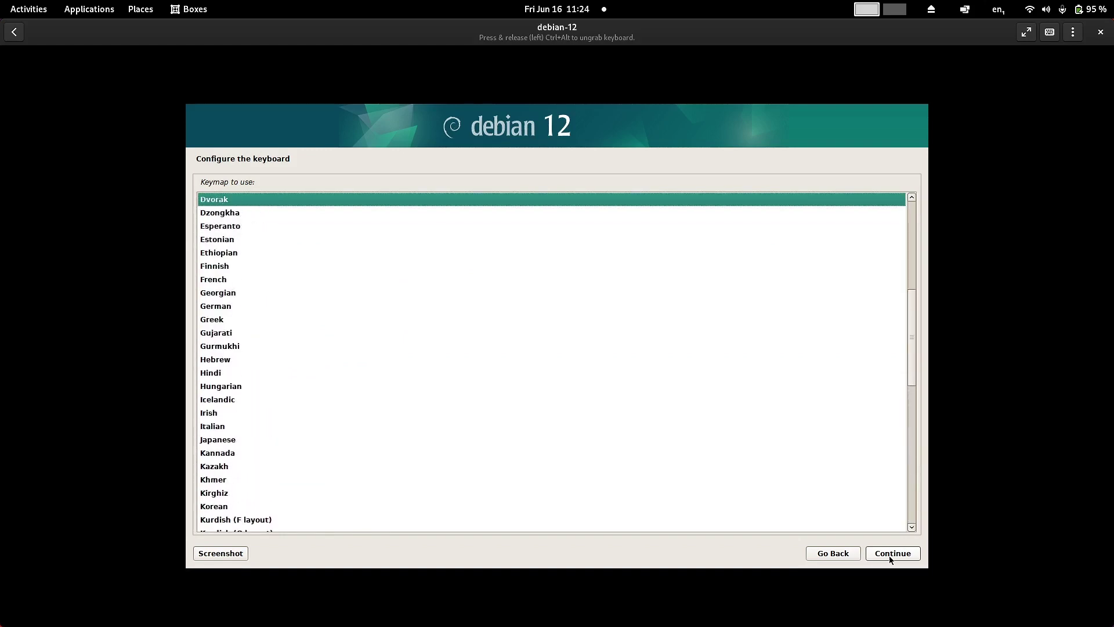
{"action": "key", "text": "Up"}
{"action": "key", "text": "Up"}
{"action": "key", "text": "Up"}
{"action": "key", "text": "Up"}
{"action": "key", "text": "Up"}
{"action": "key", "text": "Up"}
{"action": "key", "text": "Up"}
{"action": "key", "text": "Up"}
{"action": "key", "text": "Up"}
{"action": "key", "text": "Up"}
{"action": "key", "text": "Up"}
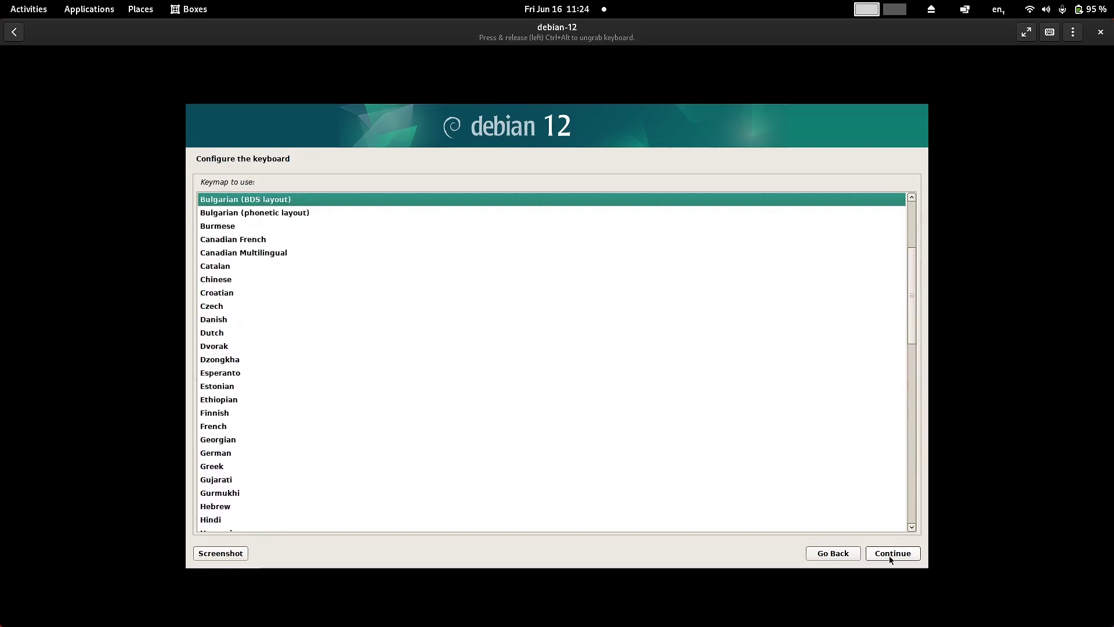
{"action": "key", "text": "Up"}
{"action": "key", "text": "Up"}
{"action": "key", "text": "Up"}
{"action": "key", "text": "Up"}
{"action": "key", "text": "Up"}
{"action": "key", "text": "Up"}
{"action": "key", "text": "Up"}
{"action": "key", "text": "Up"}
{"action": "key", "text": "Up"}
{"action": "key", "text": "Up"}
{"action": "key", "text": "Up"}
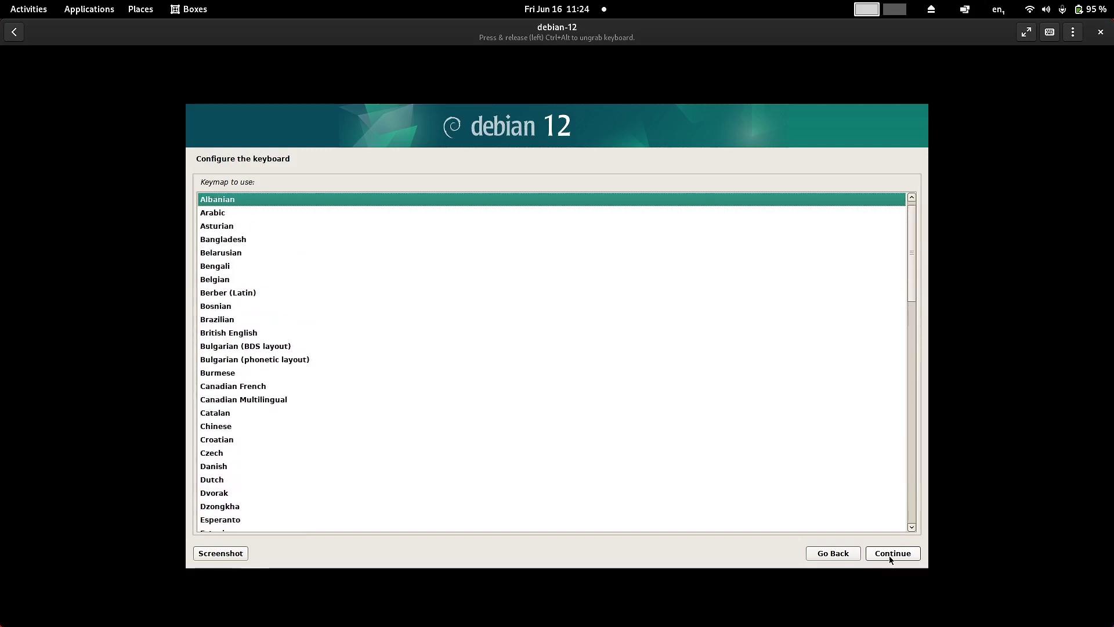
{"action": "key", "text": "Up"}
Step: Go through the keyboard keymaps once more, from Albanian down to the end of the list, for a suitable layout
{"action": "key", "text": "Down"}
{"action": "key", "text": "Down"}
{"action": "key", "text": "Down"}
{"action": "key", "text": "Down"}
{"action": "key", "text": "Down"}
{"action": "key", "text": "Down"}
{"action": "key", "text": "Down"}
{"action": "key", "text": "Down"}
{"action": "key", "text": "Down"}
{"action": "key", "text": "Down"}
{"action": "key", "text": "Down"}
{"action": "key", "text": "Down"}
{"action": "key", "text": "Down"}
{"action": "key", "text": "Down"}
{"action": "key", "text": "Down"}
{"action": "key", "text": "Down"}
{"action": "key", "text": "Down"}
{"action": "key", "text": "Down"}
{"action": "key", "text": "Down"}
{"action": "key", "text": "Down"}
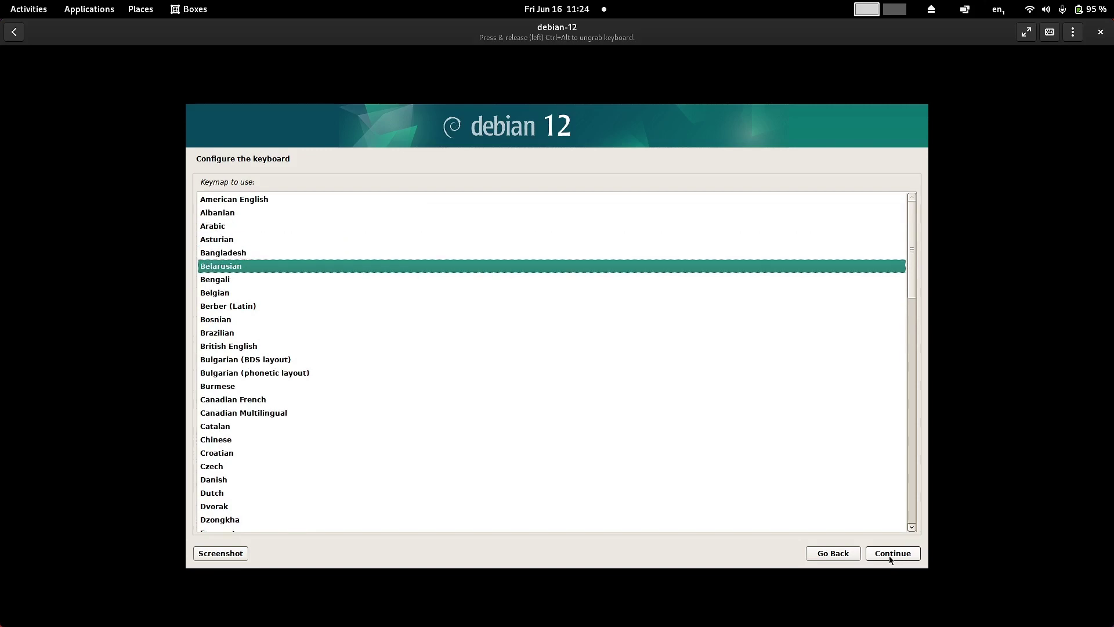
{"action": "key", "text": "Down"}
{"action": "key", "text": "Down"}
{"action": "key", "text": "Down"}
{"action": "key", "text": "Down"}
{"action": "key", "text": "Down"}
{"action": "key", "text": "Down"}
{"action": "key", "text": "Down"}
{"action": "key", "text": "Down"}
{"action": "key", "text": "Down"}
{"action": "key", "text": "Down"}
{"action": "key", "text": "Down"}
{"action": "key", "text": "Down"}
{"action": "key", "text": "Down"}
{"action": "key", "text": "Down"}
{"action": "key", "text": "Down"}
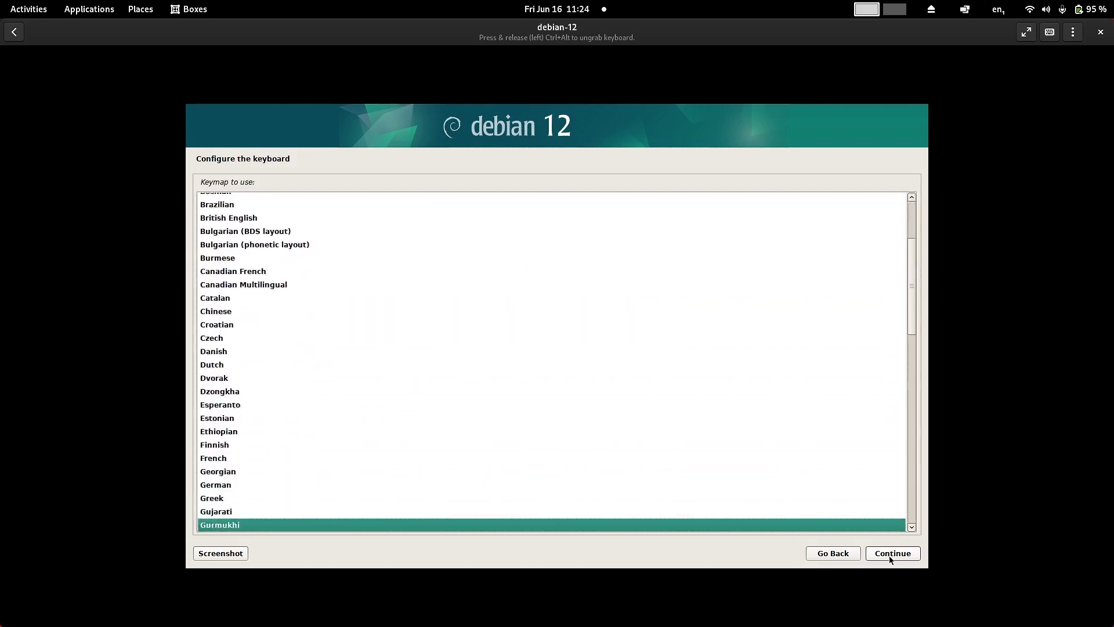
{"action": "key", "text": "Down"}
{"action": "key", "text": "Down"}
{"action": "key", "text": "Down"}
{"action": "key", "text": "Down"}
{"action": "key", "text": "Down"}
{"action": "key", "text": "Down"}
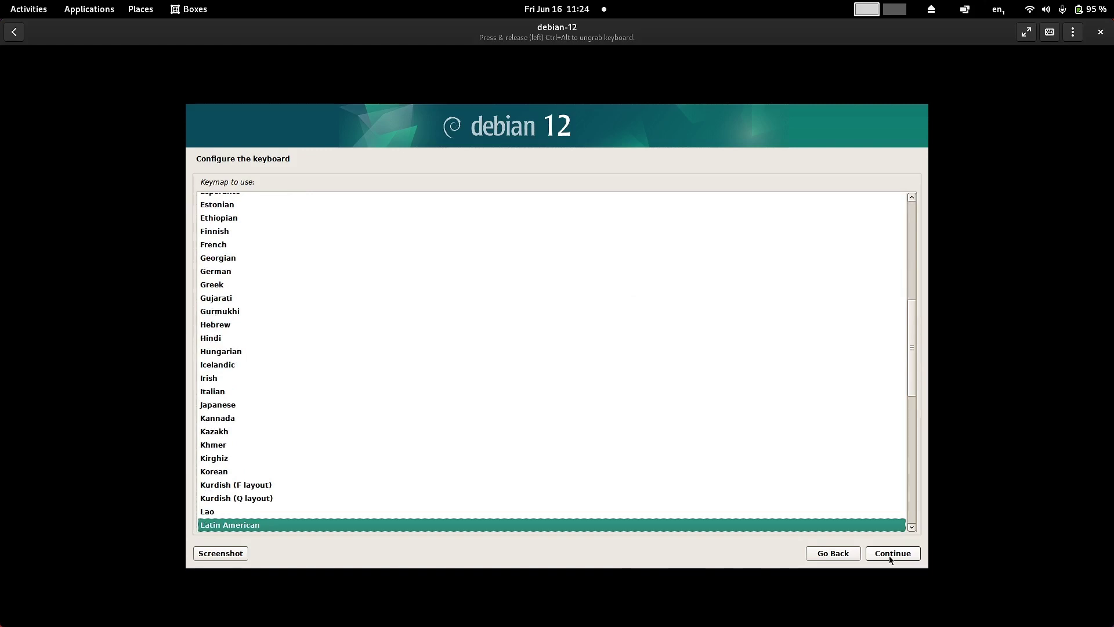
{"action": "key", "text": "Down"}
{"action": "key", "text": "Down"}
{"action": "key", "text": "Down"}
{"action": "key", "text": "Down"}
{"action": "key", "text": "Down"}
{"action": "key", "text": "Down"}
{"action": "key", "text": "Down"}
{"action": "key", "text": "Down"}
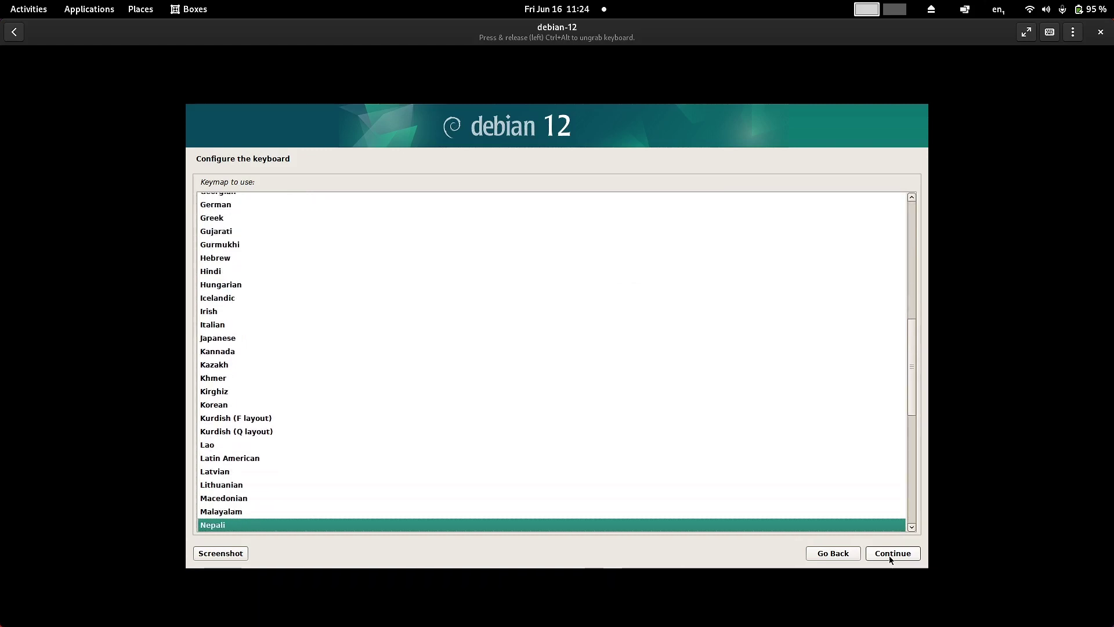
{"action": "key", "text": "Down"}
{"action": "key", "text": "Down"}
{"action": "key", "text": "Down"}
{"action": "key", "text": "Down"}
{"action": "key", "text": "Down"}
{"action": "key", "text": "Down"}
{"action": "key", "text": "Down"}
{"action": "key", "text": "Down"}
{"action": "key", "text": "Down"}
{"action": "key", "text": "Down"}
{"action": "key", "text": "Down"}
{"action": "key", "text": "Down"}
{"action": "key", "text": "Down"}
{"action": "key", "text": "Down"}
{"action": "key", "text": "Down"}
{"action": "key", "text": "Down"}
{"action": "key", "text": "Down"}
{"action": "key", "text": "Down"}
{"action": "key", "text": "Down"}
{"action": "key", "text": "Down"}
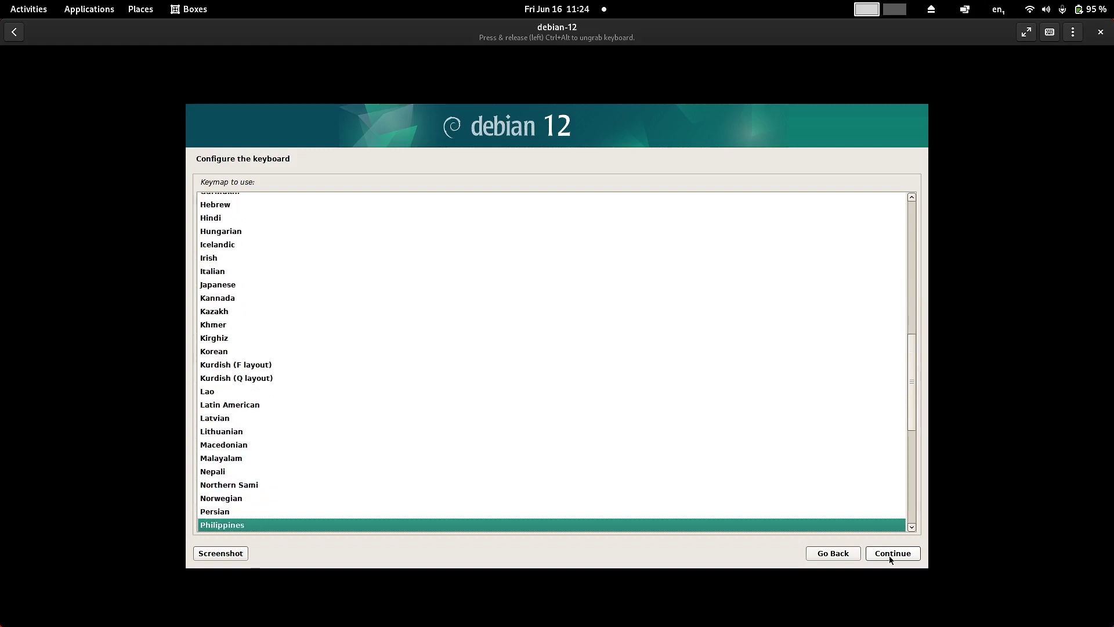
Step: Review the keyboard keymaps in reverse order, from the end of the list up to American English
{"action": "key", "text": "Up"}
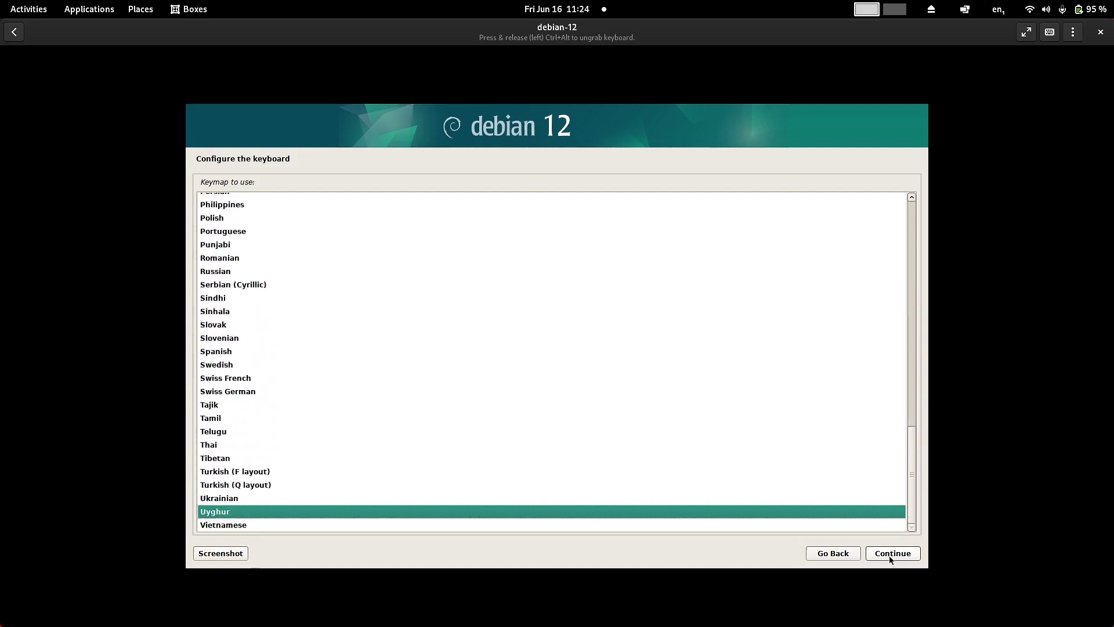
{"action": "key", "text": "Up"}
{"action": "key", "text": "Up"}
{"action": "key", "text": "Up"}
{"action": "key", "text": "Up"}
{"action": "key", "text": "Up"}
{"action": "key", "text": "Up"}
{"action": "key", "text": "Up"}
{"action": "key", "text": "Up"}
{"action": "key", "text": "Up"}
{"action": "key", "text": "Up"}
{"action": "key", "text": "Up"}
{"action": "key", "text": "Up"}
{"action": "key", "text": "Up"}
{"action": "key", "text": "Up"}
{"action": "key", "text": "Up"}
{"action": "key", "text": "Up"}
{"action": "key", "text": "Up"}
{"action": "key", "text": "Up"}
{"action": "key", "text": "Up"}
{"action": "key", "text": "Up"}
{"action": "key", "text": "Up"}
{"action": "key", "text": "Up"}
{"action": "key", "text": "Up"}
{"action": "key", "text": "Up"}
{"action": "key", "text": "Up"}
{"action": "key", "text": "Up"}
{"action": "key", "text": "Up"}
{"action": "key", "text": "Up"}
{"action": "key", "text": "Up"}
{"action": "key", "text": "Up"}
{"action": "key", "text": "Up"}
{"action": "key", "text": "Up"}
{"action": "key", "text": "Up"}
{"action": "key", "text": "Up"}
{"action": "key", "text": "Up"}
{"action": "key", "text": "Up"}
{"action": "key", "text": "Up"}
{"action": "key", "text": "Up"}
{"action": "key", "text": "Up"}
{"action": "key", "text": "Up"}
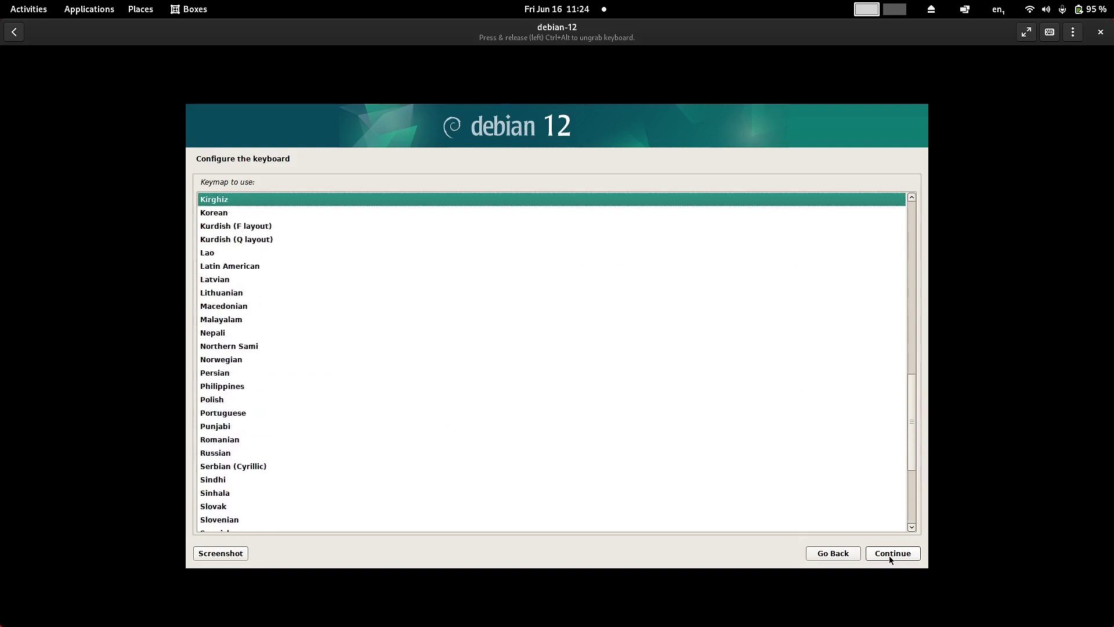
{"action": "key", "text": "Up"}
{"action": "key", "text": "Up"}
{"action": "key", "text": "Up"}
{"action": "key", "text": "Up"}
{"action": "key", "text": "Up"}
{"action": "key", "text": "Up"}
{"action": "key", "text": "Up"}
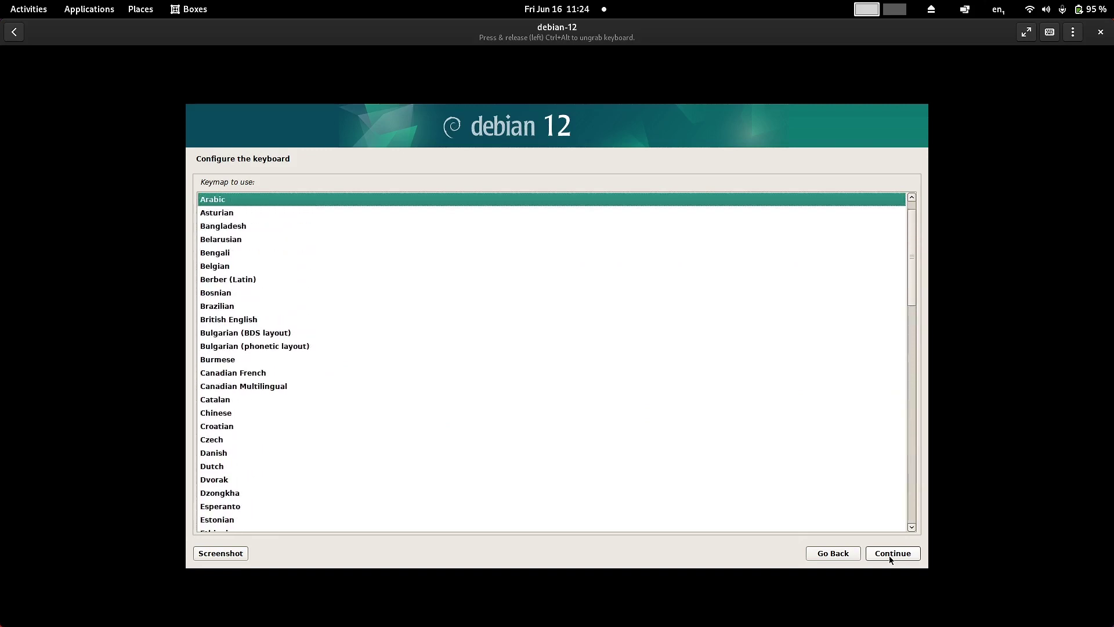
{"action": "key", "text": "Up"}
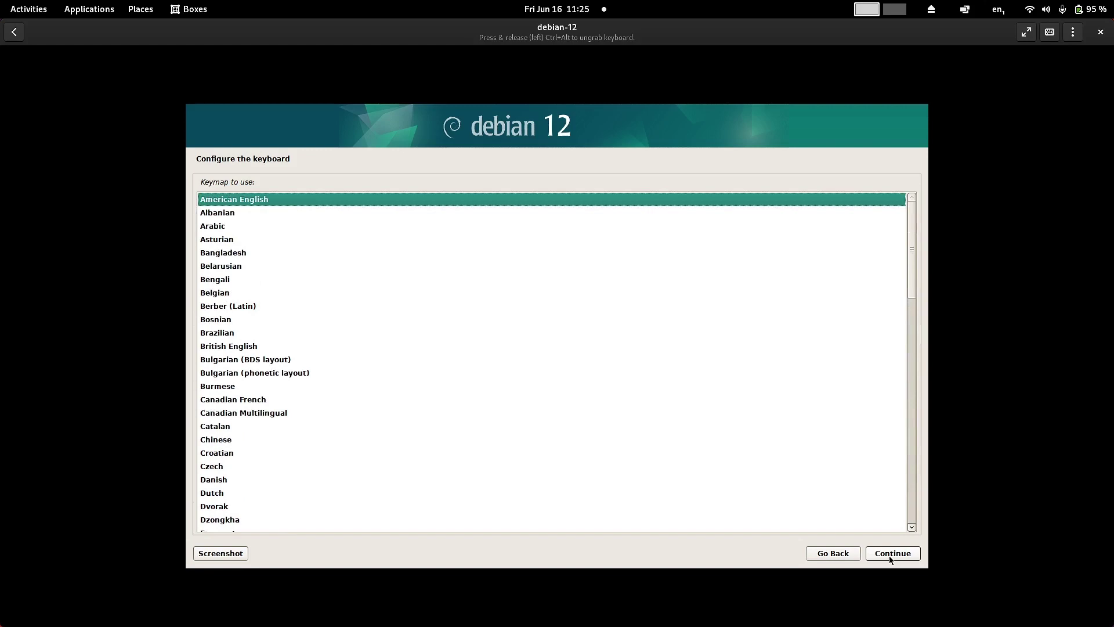
Step: Search the keyboard keymap list for "indian"
{"action": "type", "text": "ii"}
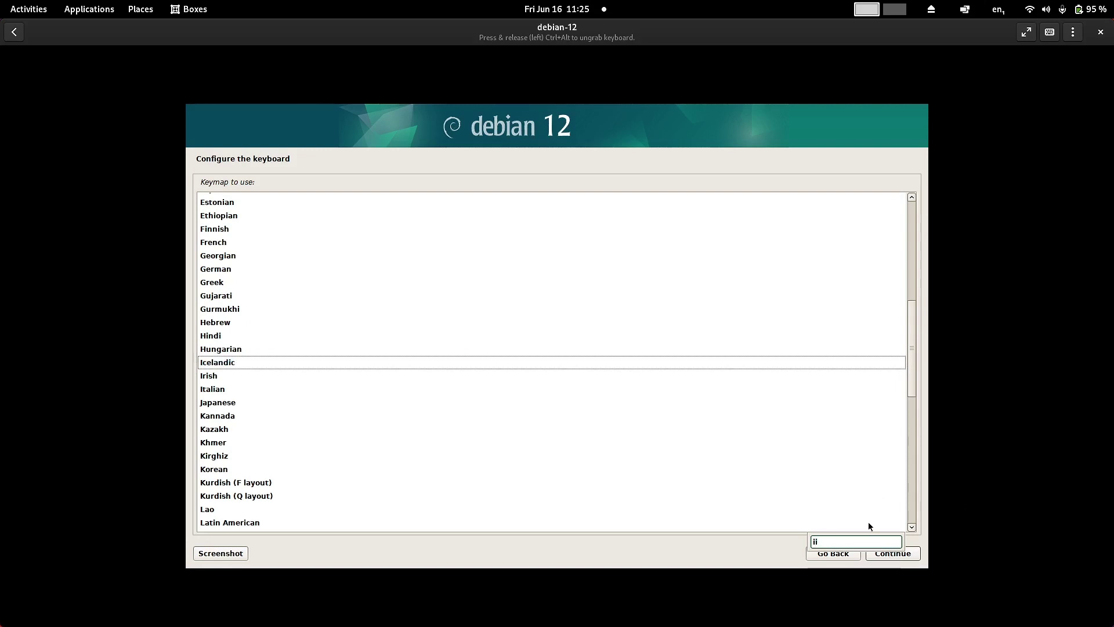
{"action": "key", "text": "BackSpace"}
{"action": "type", "text": "ndian"}
{"action": "key", "text": "BackSpace"}
{"action": "key", "text": "BackSpace"}
{"action": "key", "text": "BackSpace"}
{"action": "key", "text": "BackSpace"}
{"action": "key", "text": "BackSpace"}
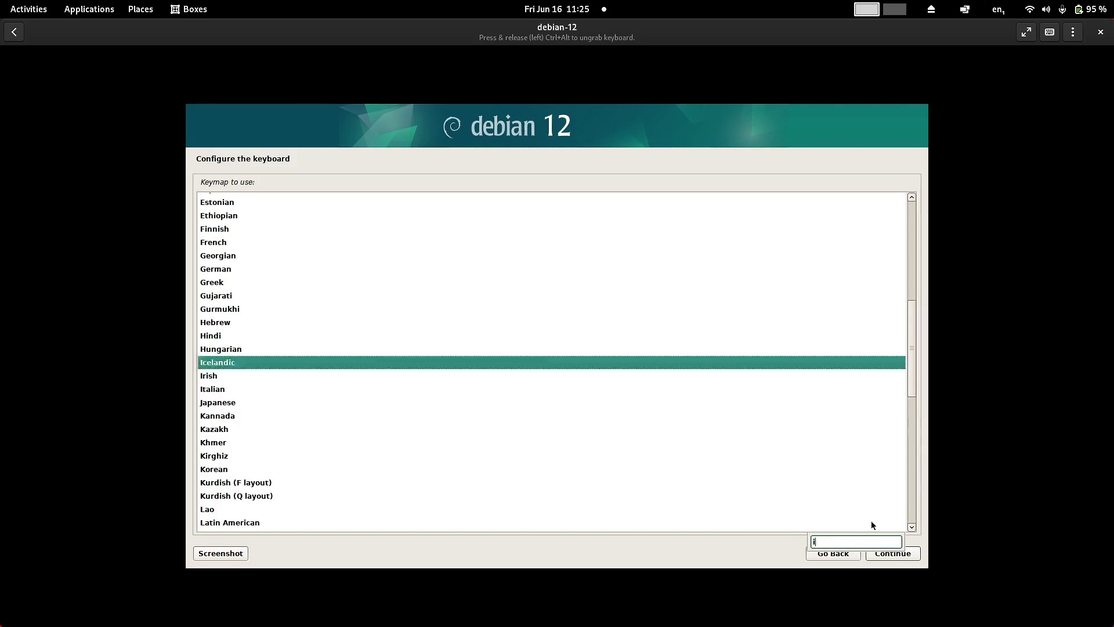
Step: Search the keyboard keymap list for "englis" and clear the search text
{"action": "type", "text": "englis"}
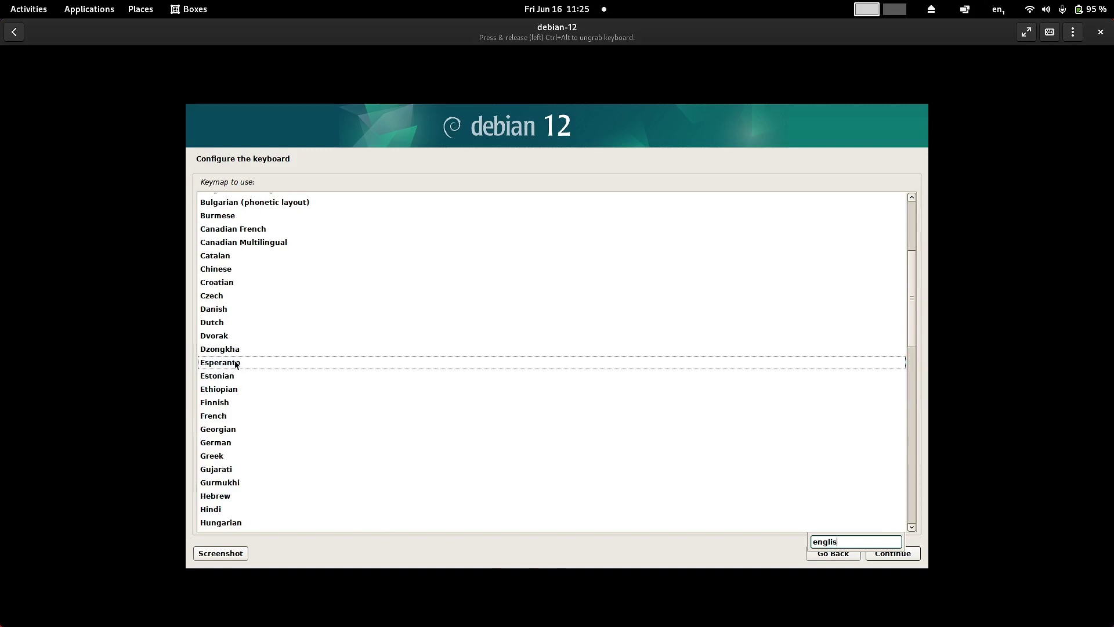
{"action": "key", "text": "BackSpace"}
{"action": "key", "text": "BackSpace"}
{"action": "key", "text": "BackSpace"}
{"action": "key", "text": "BackSpace"}
{"action": "key", "text": "BackSpace"}
{"action": "key", "text": "BackSpace"}
Step: Search the keyboard keymap list for "uk" and for "unit"
{"action": "type", "text": "uk"}
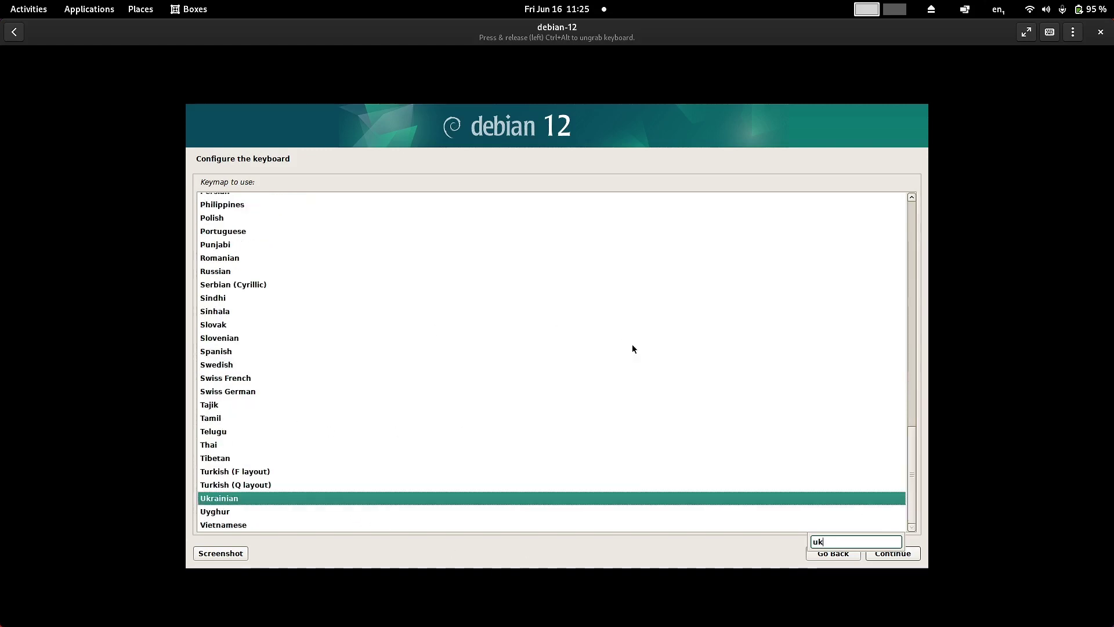
{"action": "key", "text": "BackSpace"}
{"action": "key", "text": "BackSpace"}
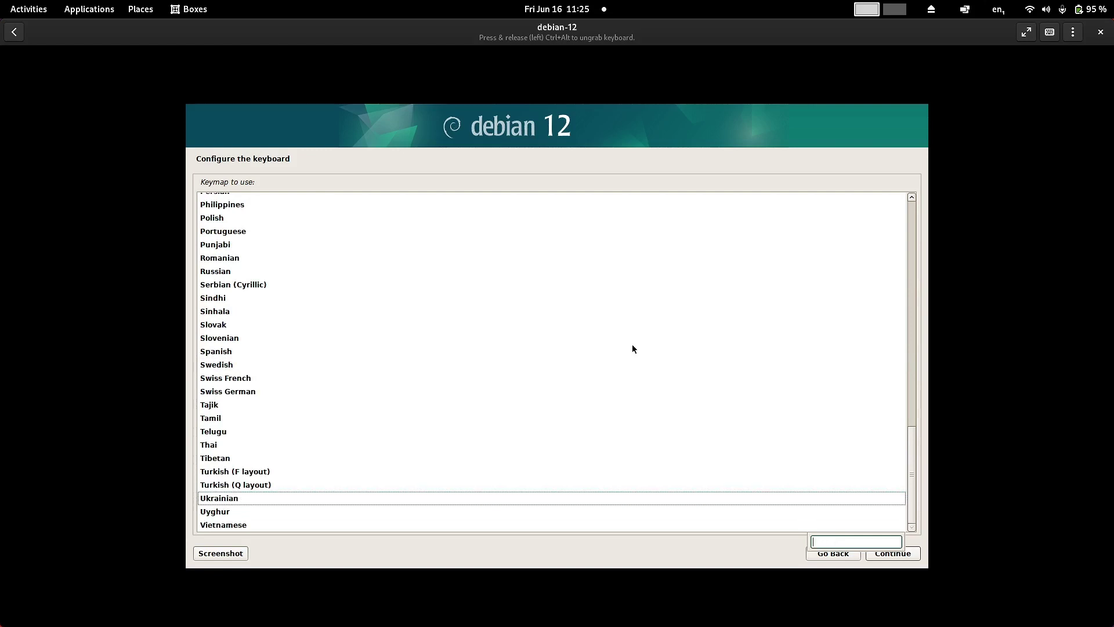
{"action": "type", "text": "unit"}
{"action": "key", "text": "BackSpace"}
{"action": "key", "text": "BackSpace"}
{"action": "key", "text": "BackSpace"}
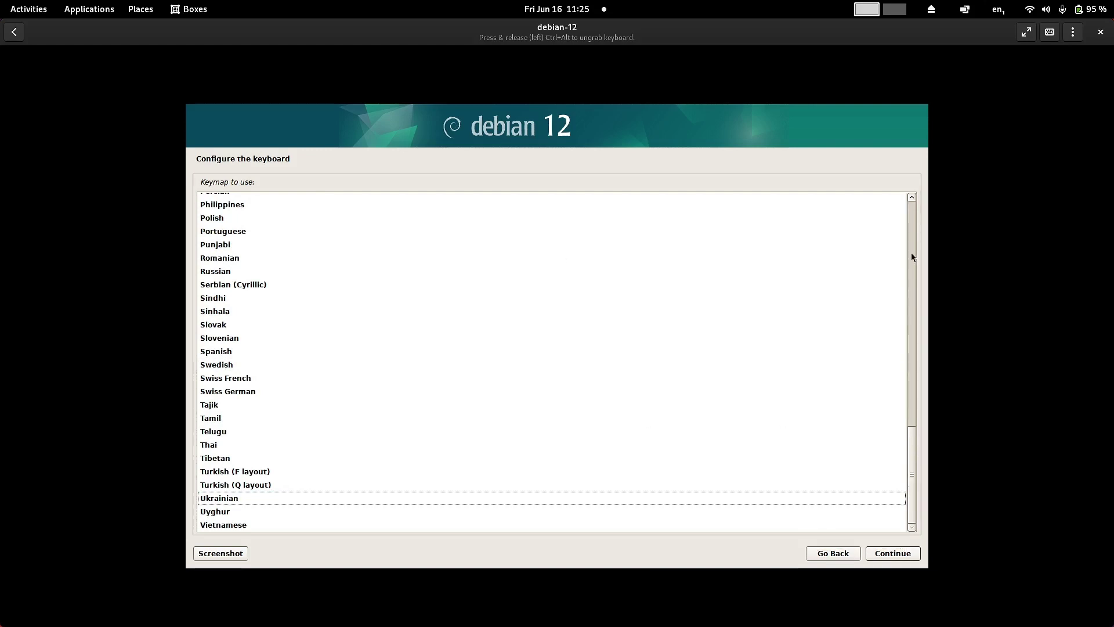
Step: Set the keyboard keymap to American English and continue to the network configuration
{"action": "scroll", "coordinate": [816, 464], "scroll_direction": "up", "scroll_amount": 15}
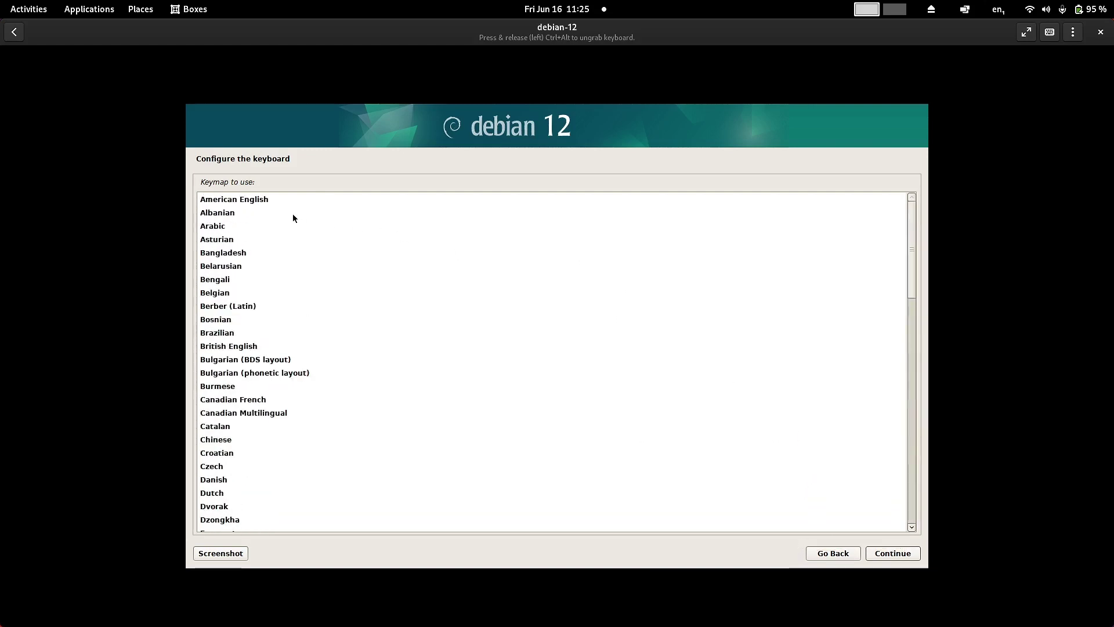
{"action": "left_click", "coordinate": [252, 199]}
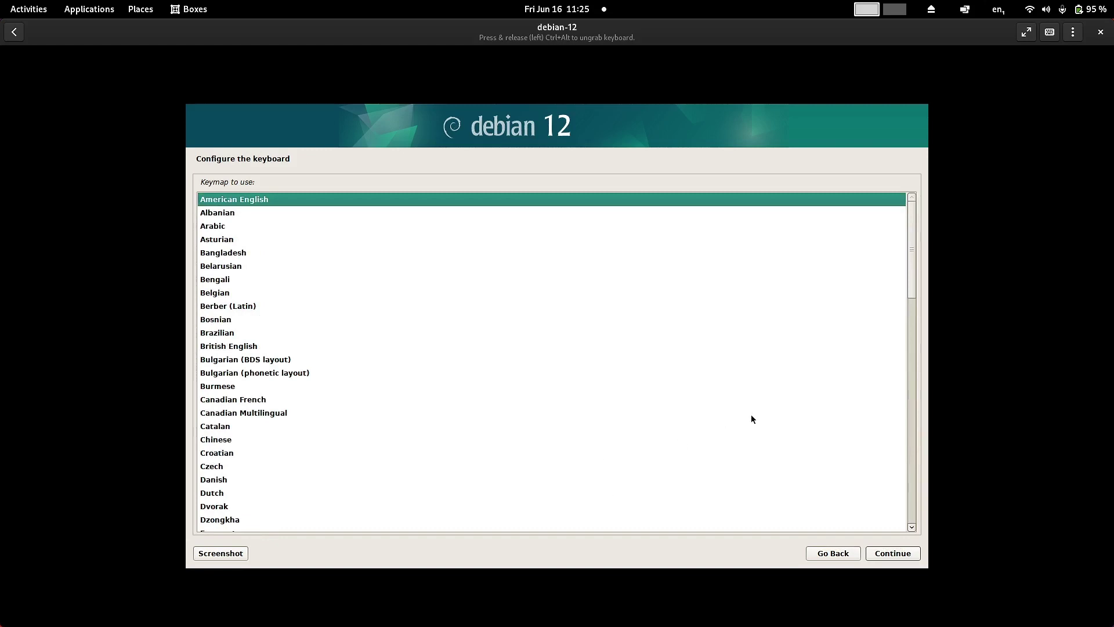
{"action": "left_click", "coordinate": [886, 552]}
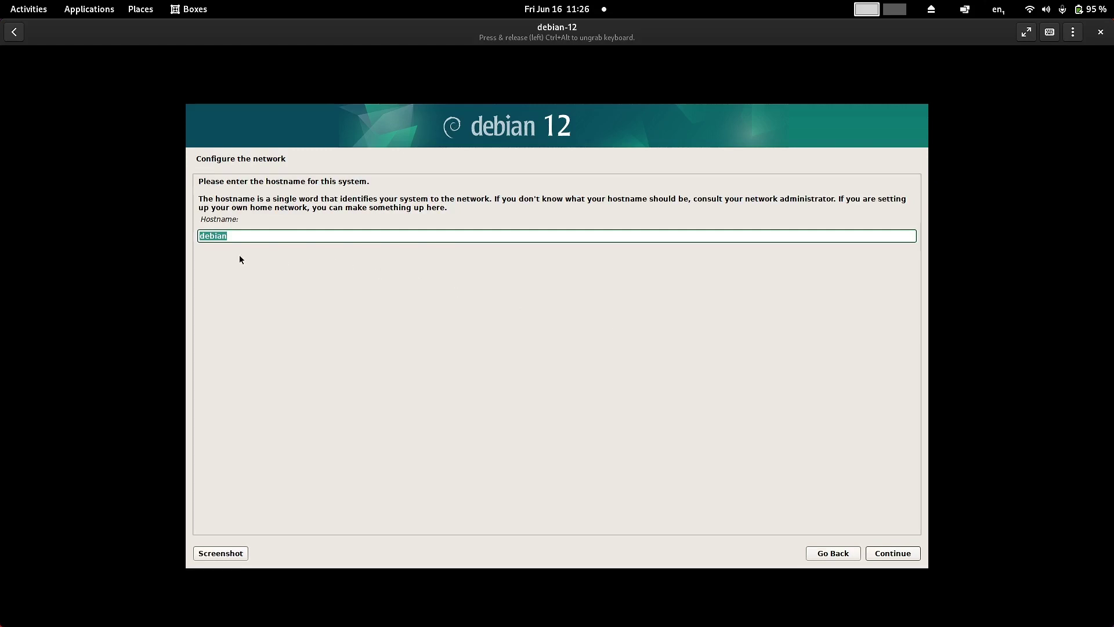
Step: Accept debian as the hostname and leave the domain name empty
{"action": "left_click", "coordinate": [887, 555]}
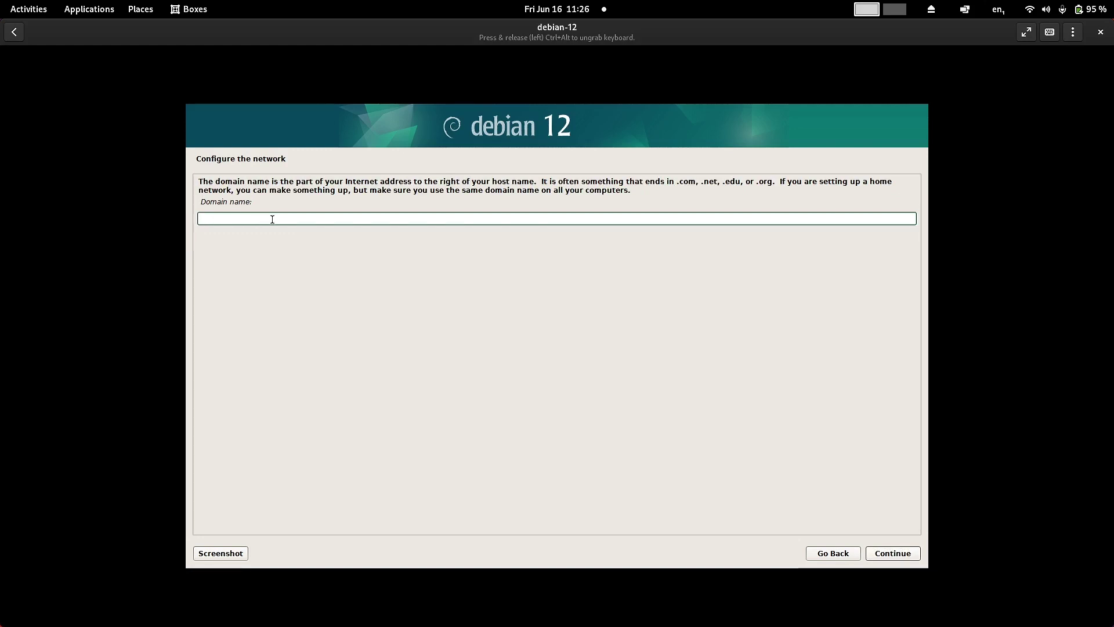
{"action": "left_click", "coordinate": [909, 554]}
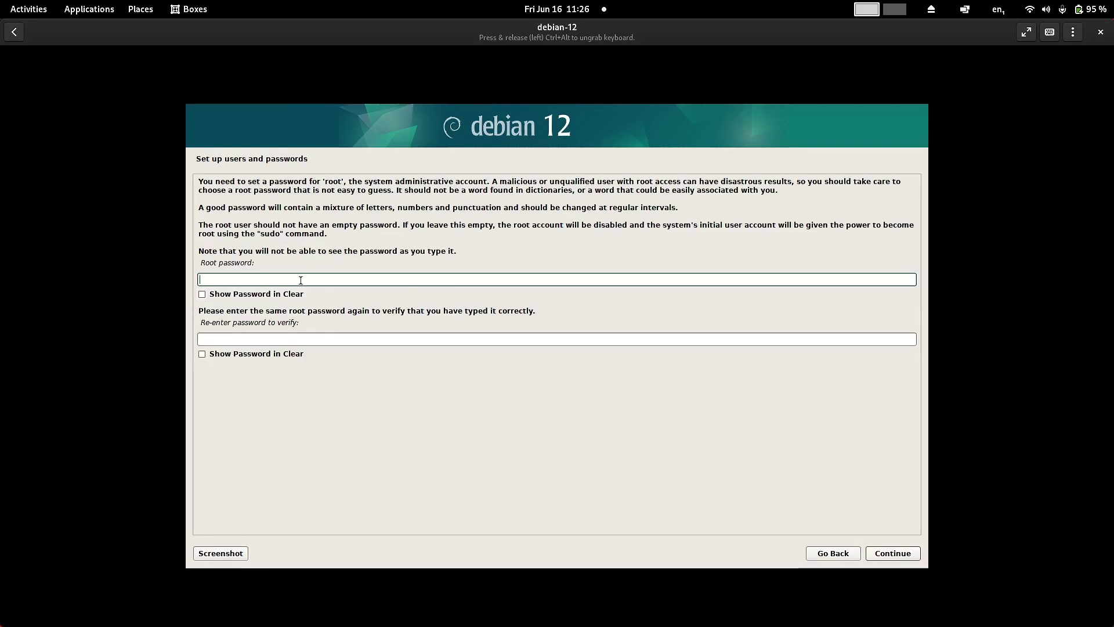
Step: Enter the root password, repeat it for verification, and continue to the new user setup
{"action": "left_click", "coordinate": [281, 280]}
{"action": "type", "text": "*******"}
{"action": "left_click", "coordinate": [301, 339]}
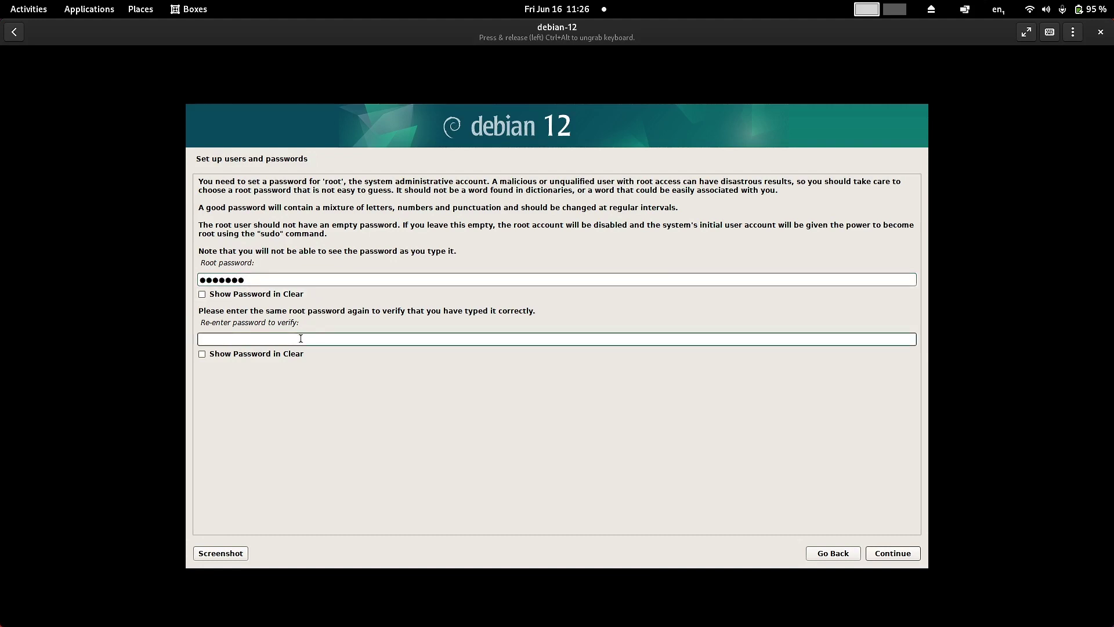
{"action": "type", "text": "*******"}
{"action": "left_click", "coordinate": [903, 552]}
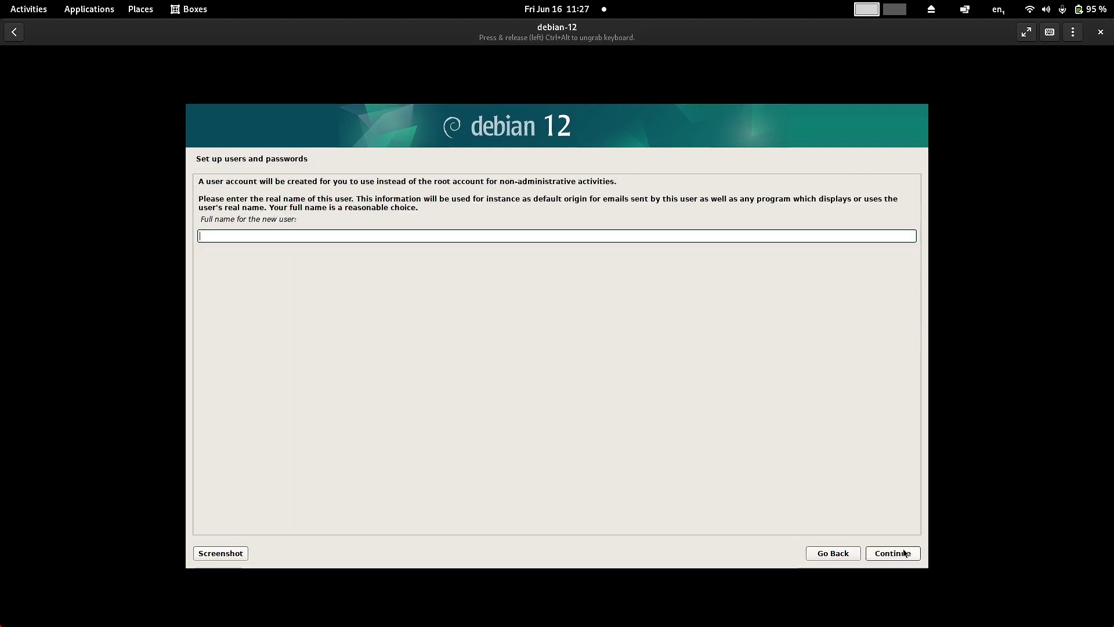
Step: Enter the new user's full name and accept the suggested username for the account
{"action": "type", "text": "sam"}
{"action": "left_click", "coordinate": [897, 554]}
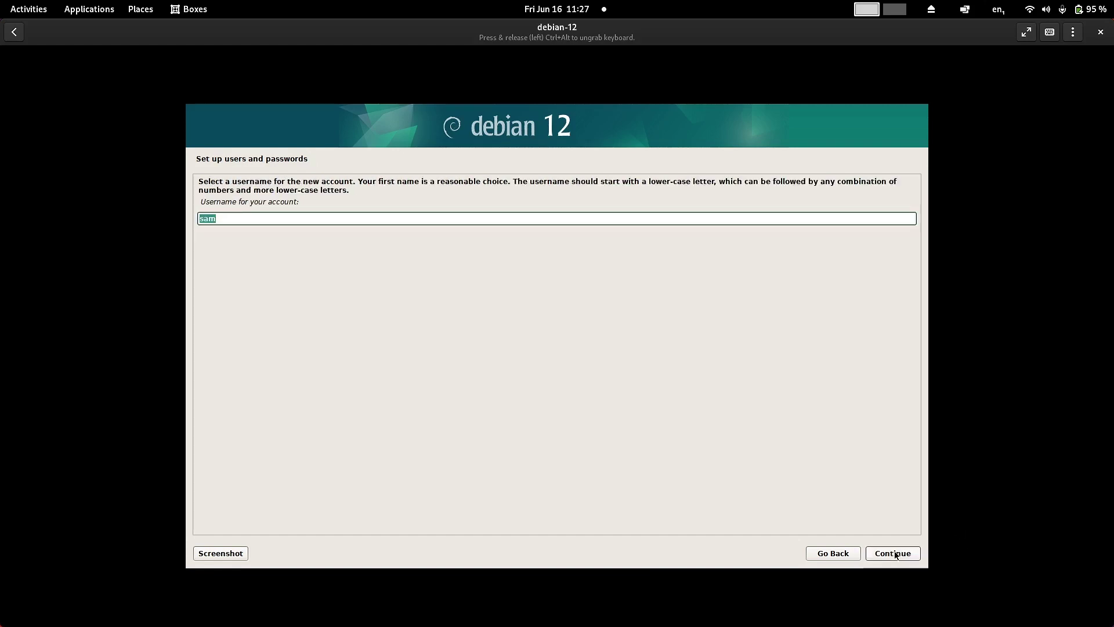
{"action": "left_click", "coordinate": [896, 555]}
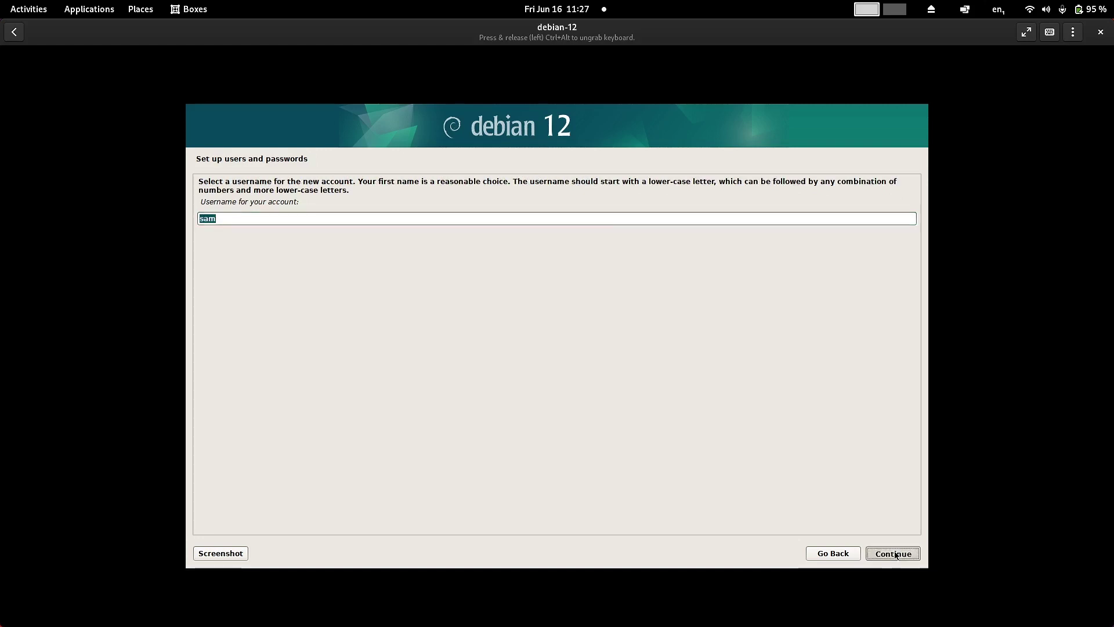
Step: Enter the new user's password, repeat it for verification, and continue to disk partitioning
{"action": "type", "text": "******"}
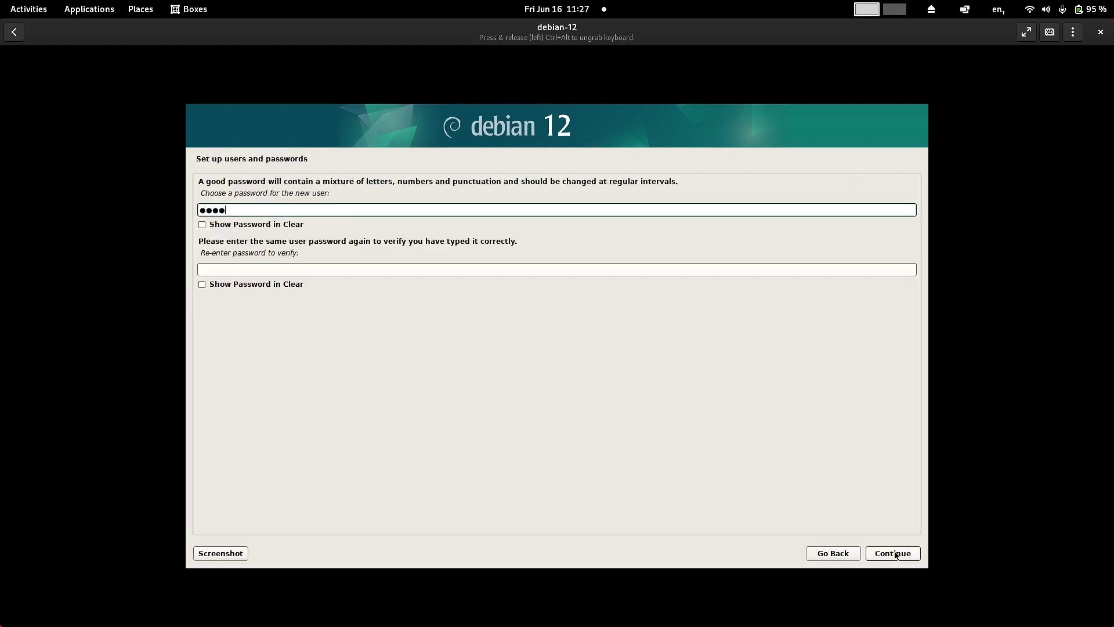
{"action": "left_click", "coordinate": [421, 274]}
{"action": "type", "text": "*****"}
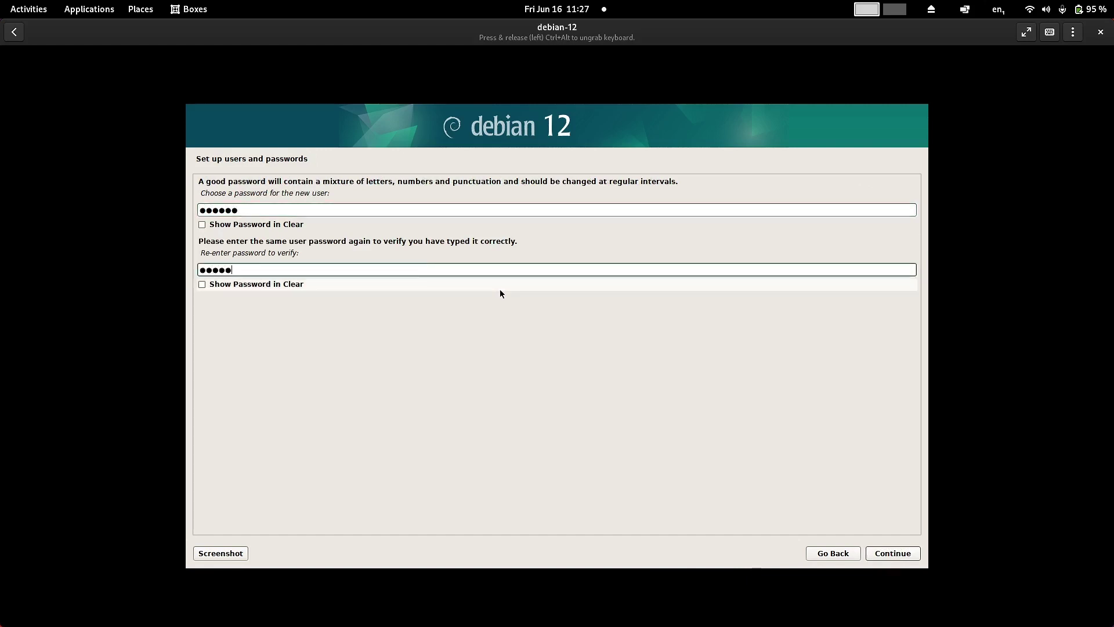
{"action": "type", "text": "*"}
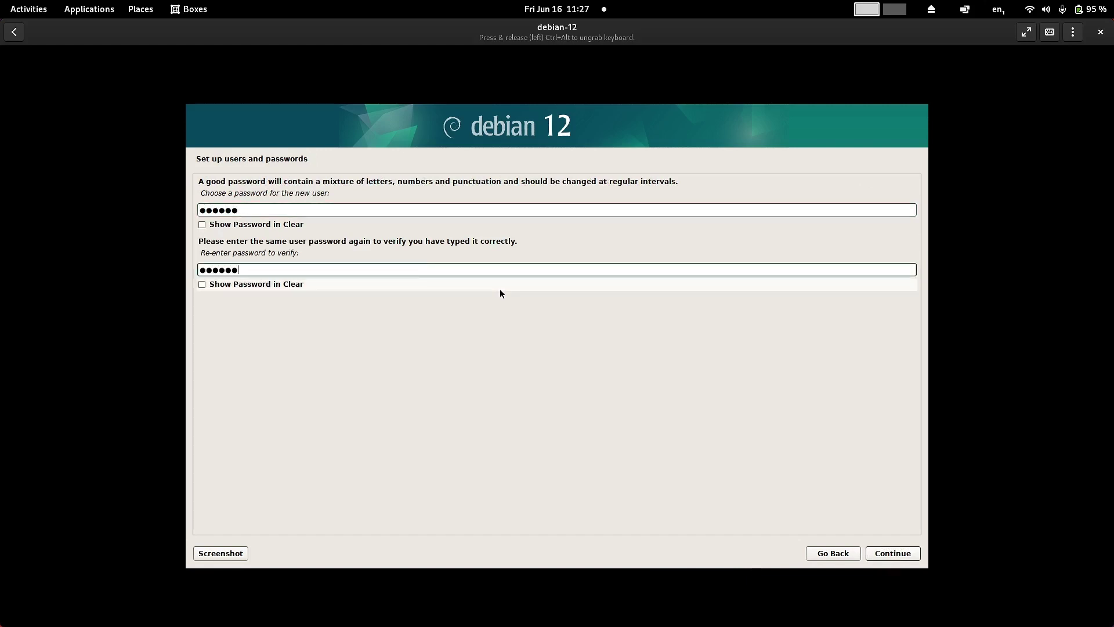
{"action": "left_click", "coordinate": [893, 553]}
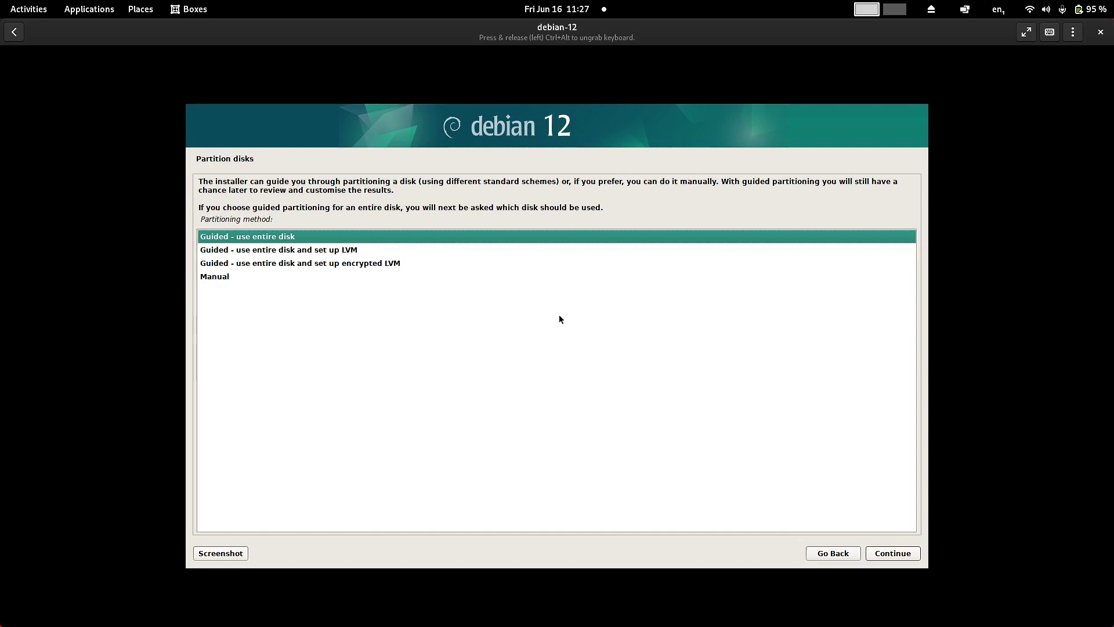
Step: Choose guided partitioning of the entire disk with LVM and select Virtual disk 1 (vda) as the disk to partition
{"action": "key", "text": "Down"}
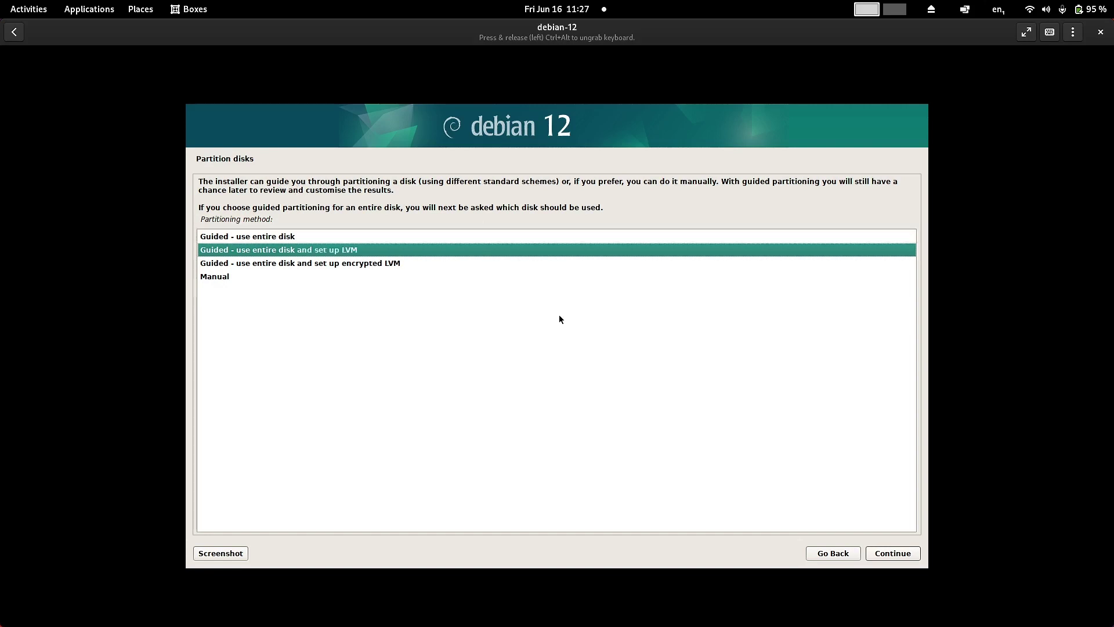
{"action": "key", "text": "Down"}
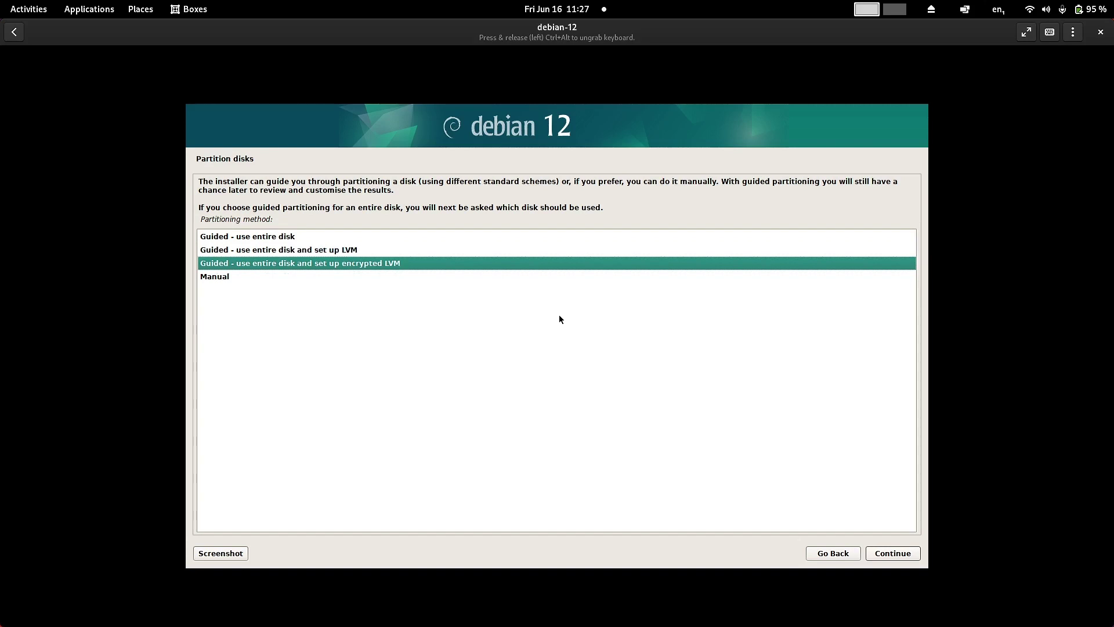
{"action": "key", "text": "Down"}
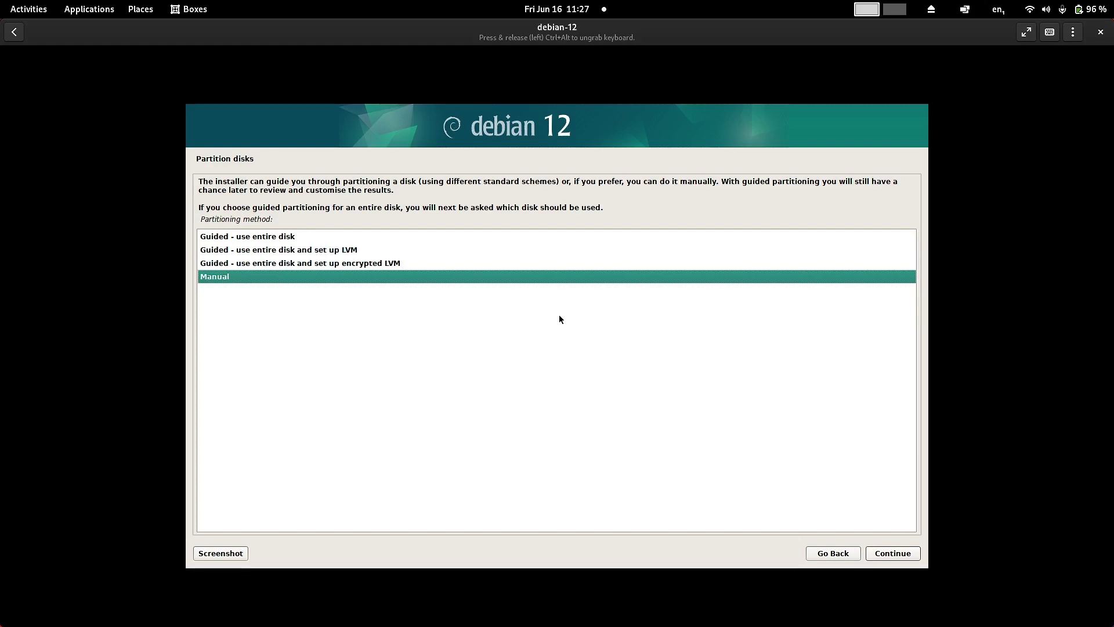
{"action": "key", "text": "Up"}
{"action": "key", "text": "Up"}
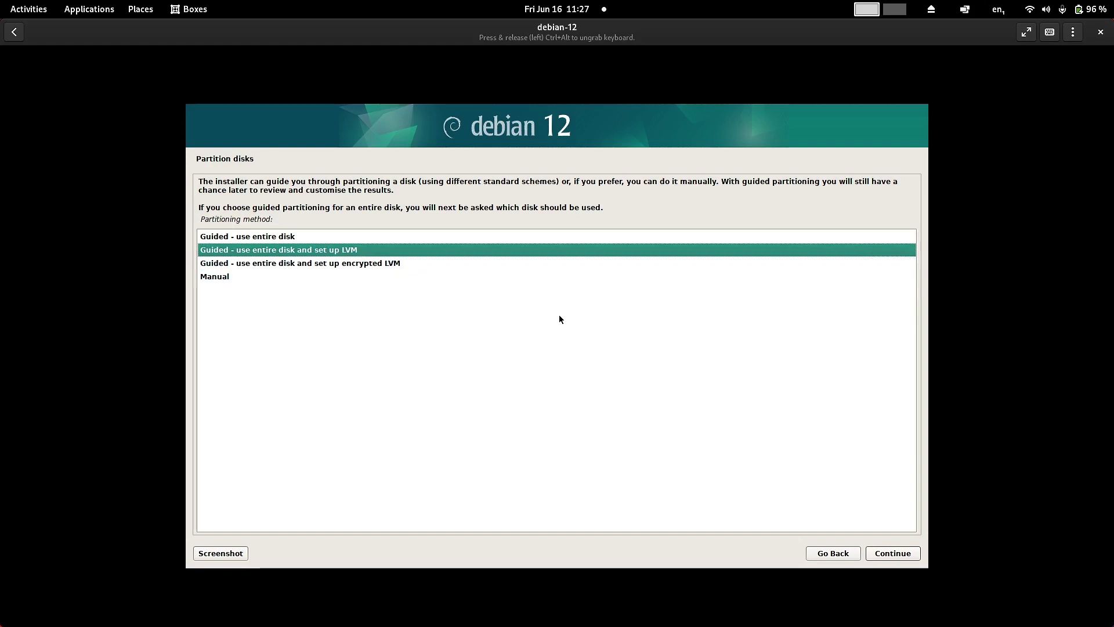
{"action": "key", "text": "Return"}
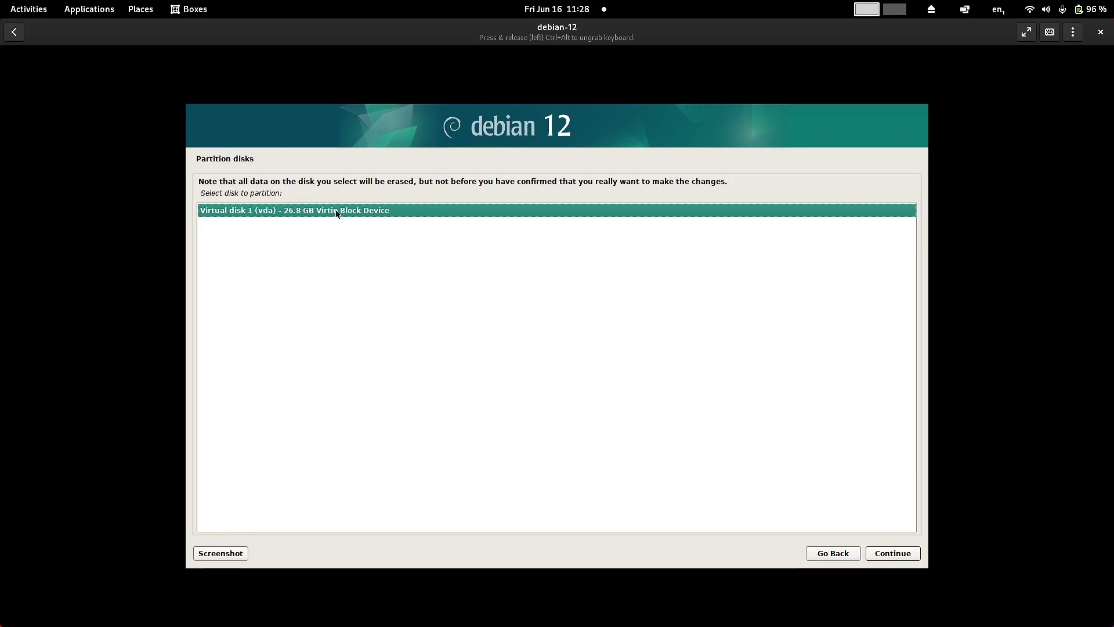
{"action": "left_click", "coordinate": [891, 553]}
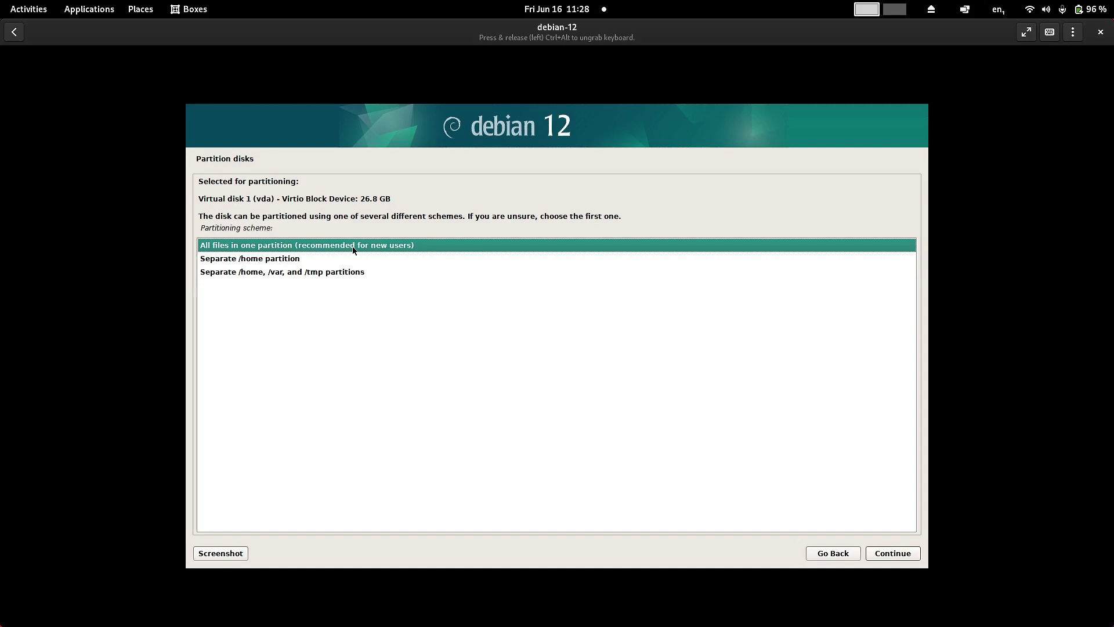
Step: Choose the partitioning scheme with separate /home, /var, and /tmp partitions and continue
{"action": "left_click", "coordinate": [227, 259]}
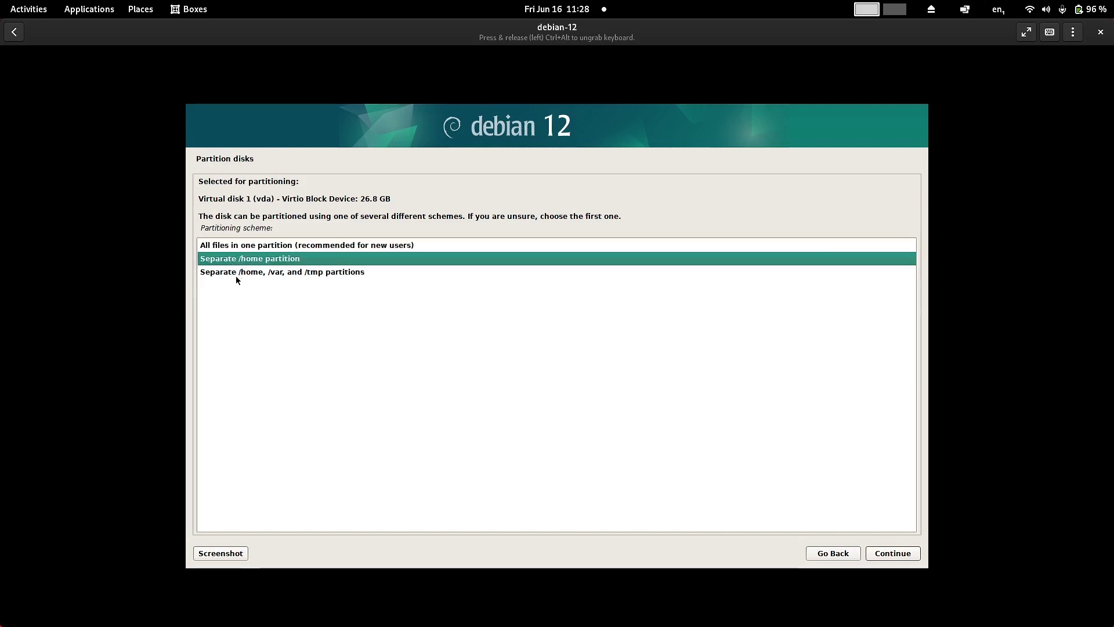
{"action": "left_click", "coordinate": [514, 278]}
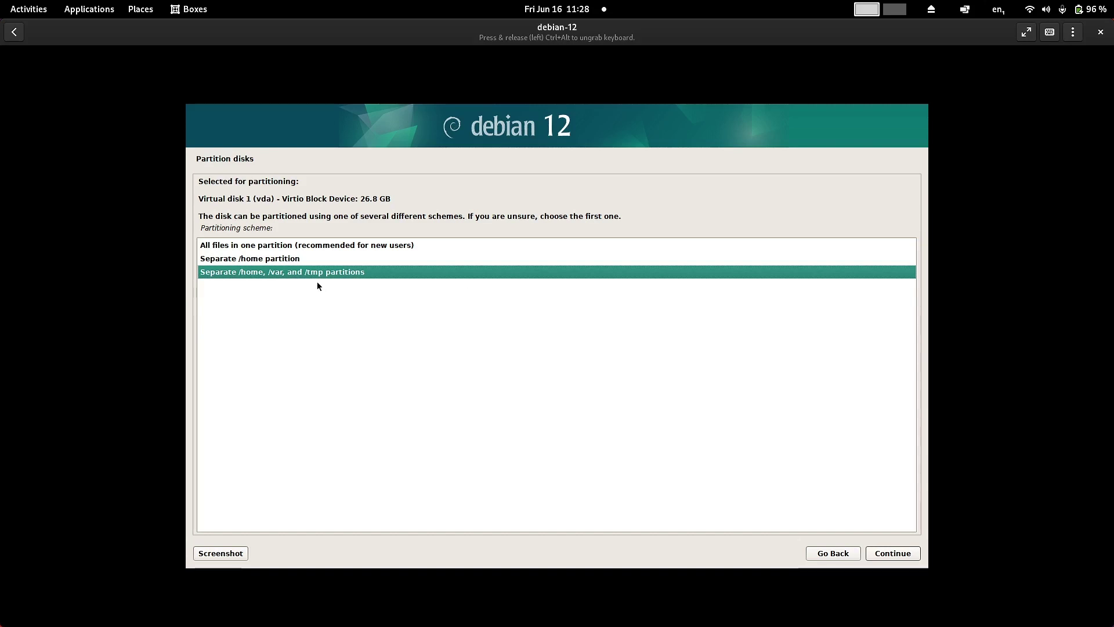
{"action": "left_click", "coordinate": [895, 553]}
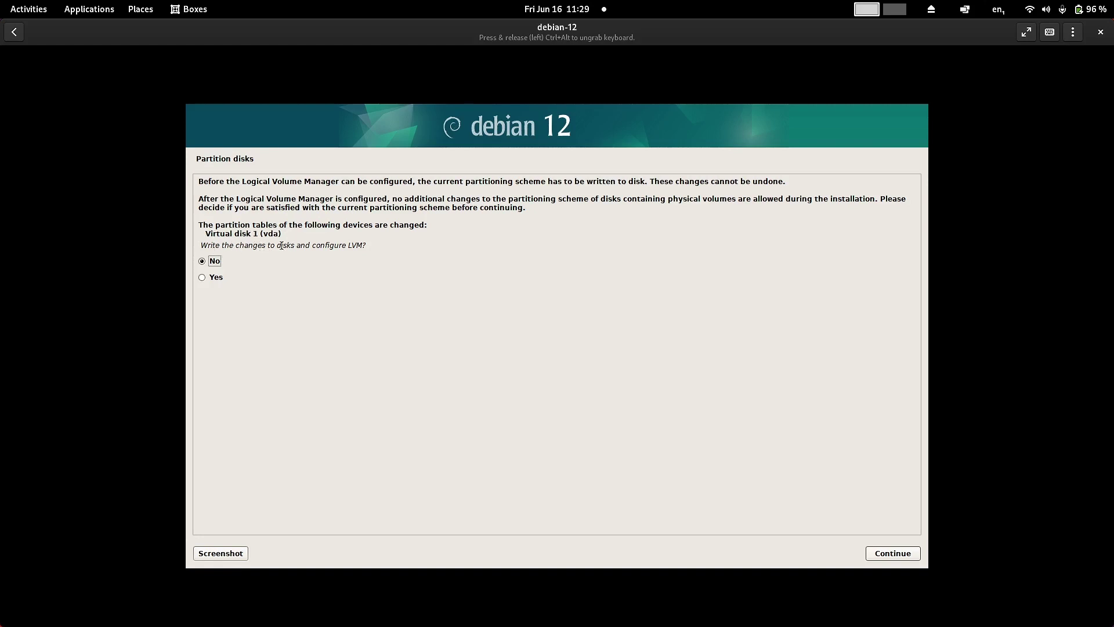
Step: Agree to write the changes to disk and configure LVM, using 26.3 GB of the volume group for guided partitioning
{"action": "left_click", "coordinate": [215, 278]}
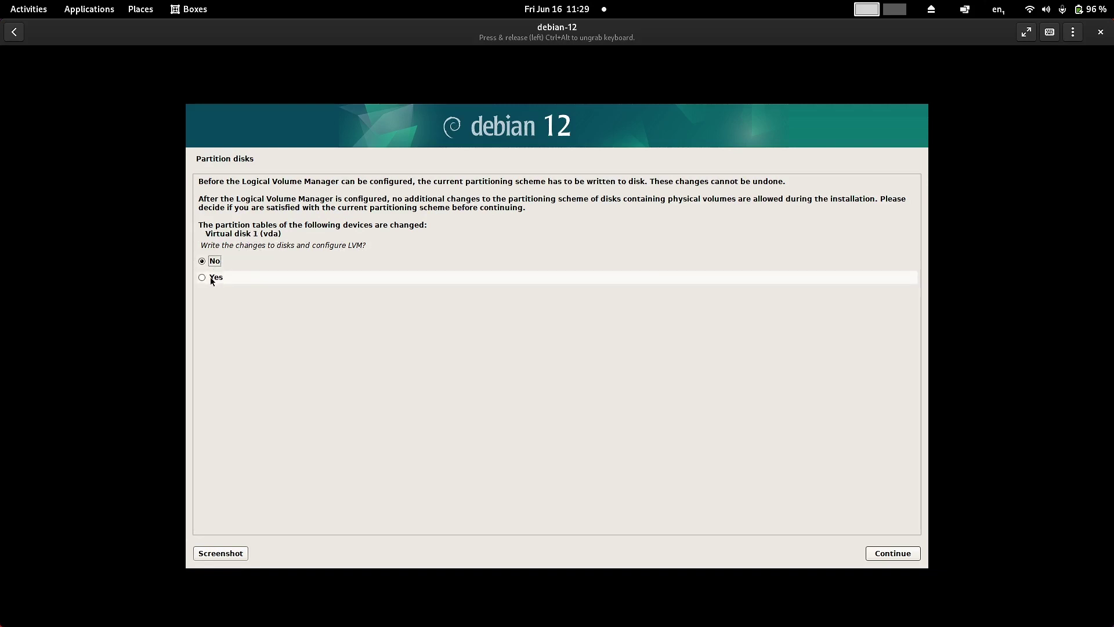
{"action": "left_click", "coordinate": [875, 556]}
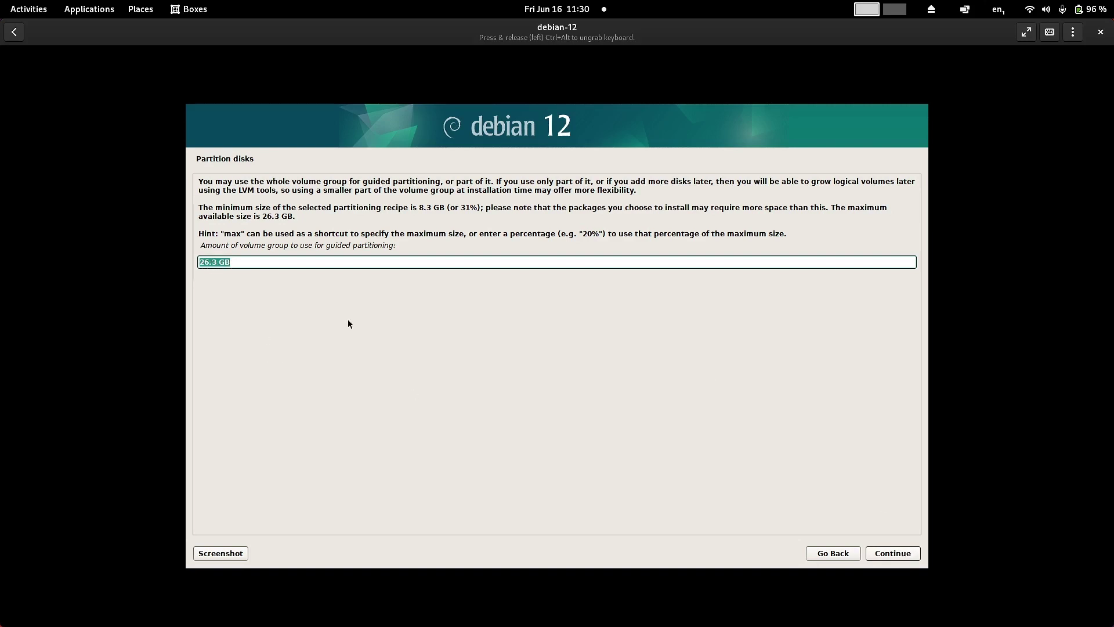
{"action": "left_click", "coordinate": [877, 554]}
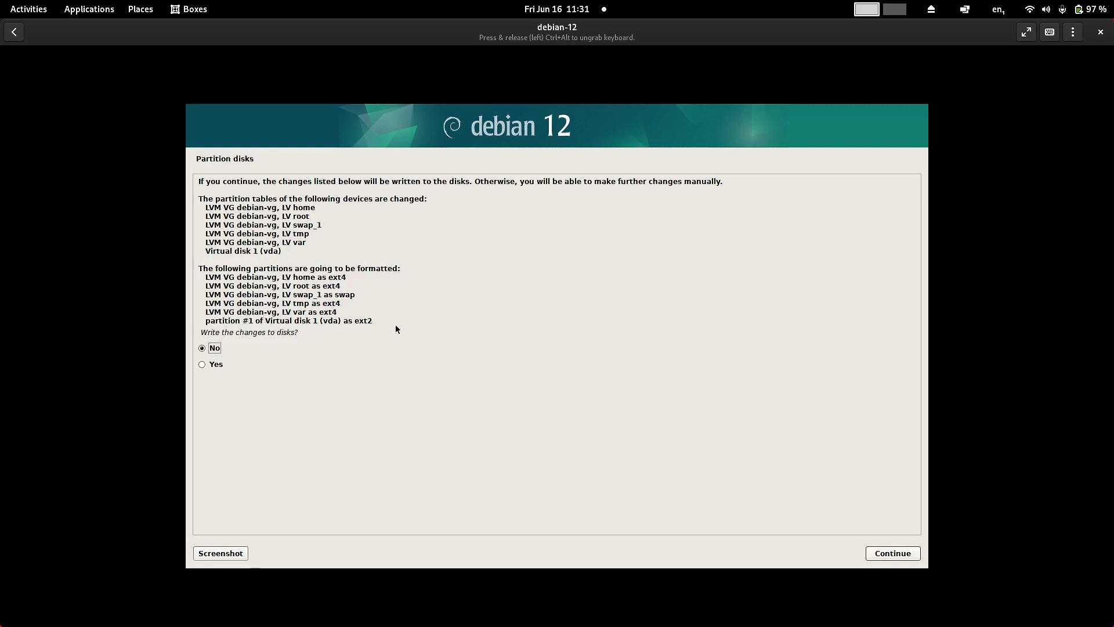
Step: Agree to write the final partition changes to the disks, and switch the virtual machine to full screen during the base system installation
{"action": "left_click", "coordinate": [221, 367]}
{"action": "left_click", "coordinate": [901, 553]}
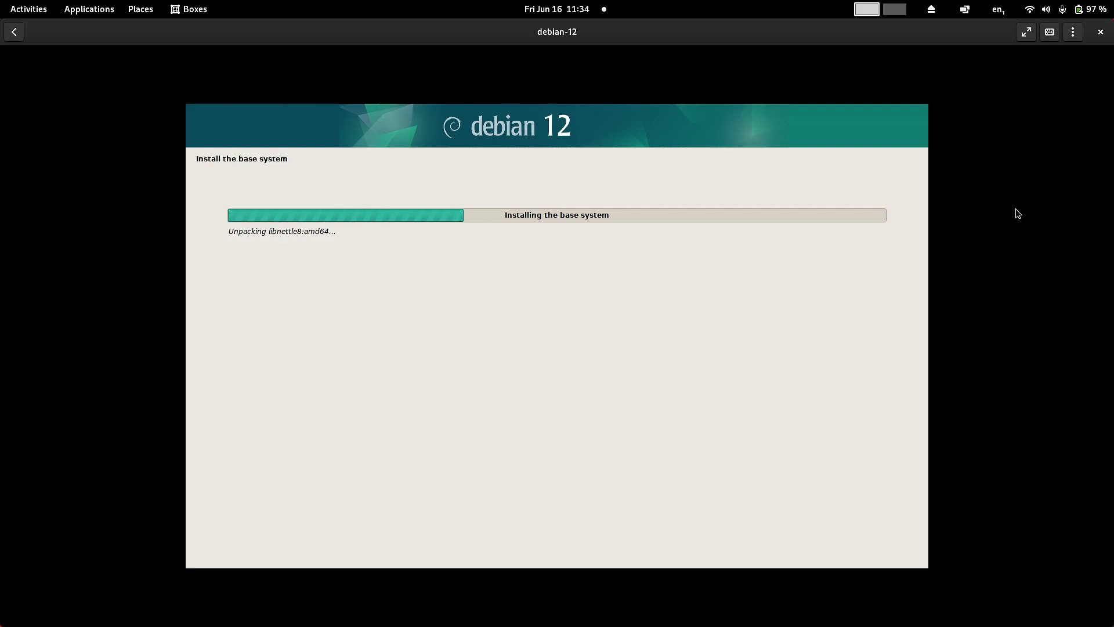
{"action": "left_click", "coordinate": [1026, 34]}
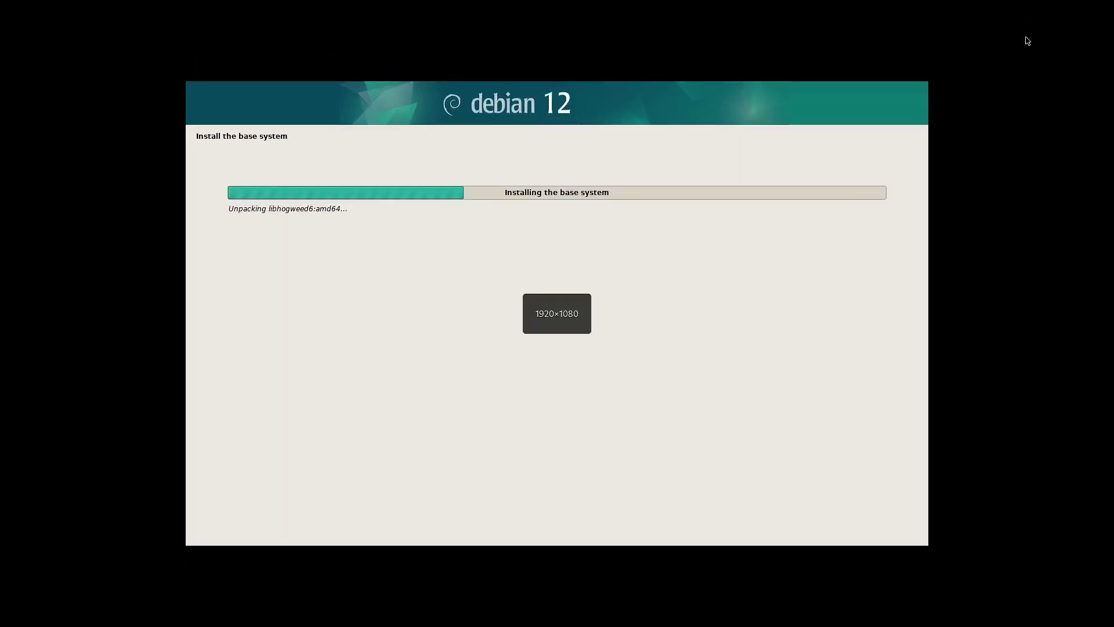
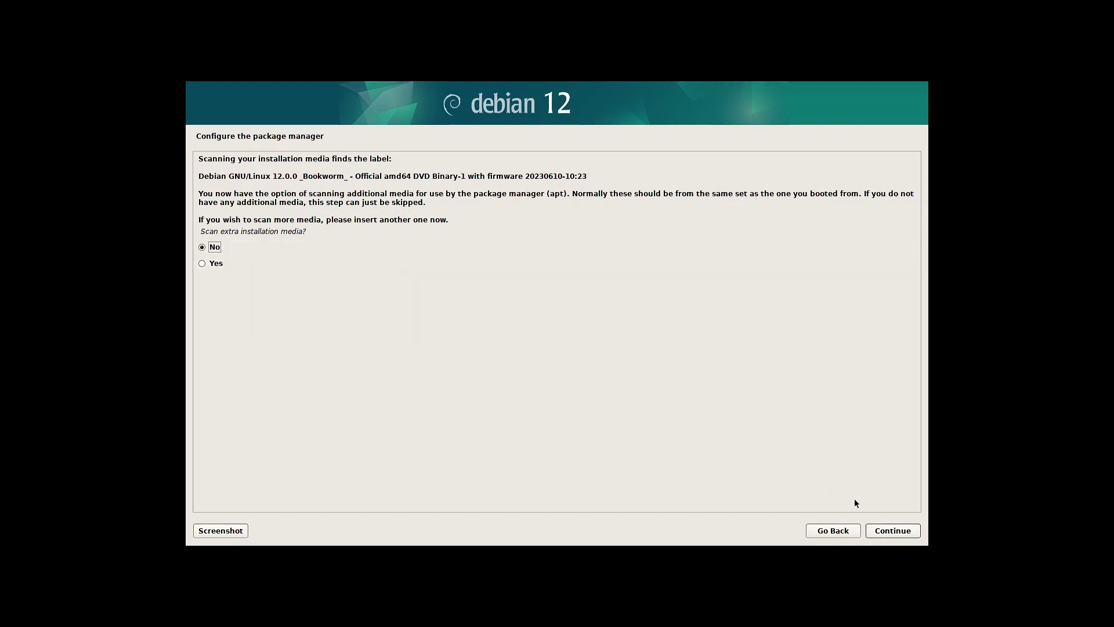
Step: Decline scanning extra installation media and enable the use of a network mirror
{"action": "left_click", "coordinate": [894, 531]}
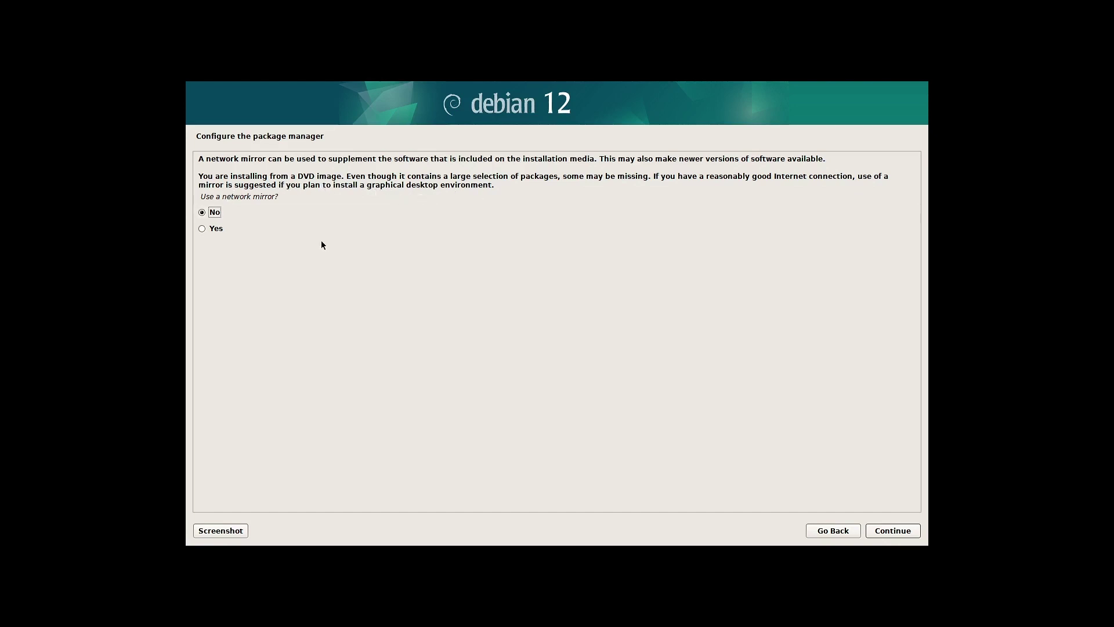
{"action": "left_click", "coordinate": [204, 231]}
{"action": "left_click", "coordinate": [890, 531]}
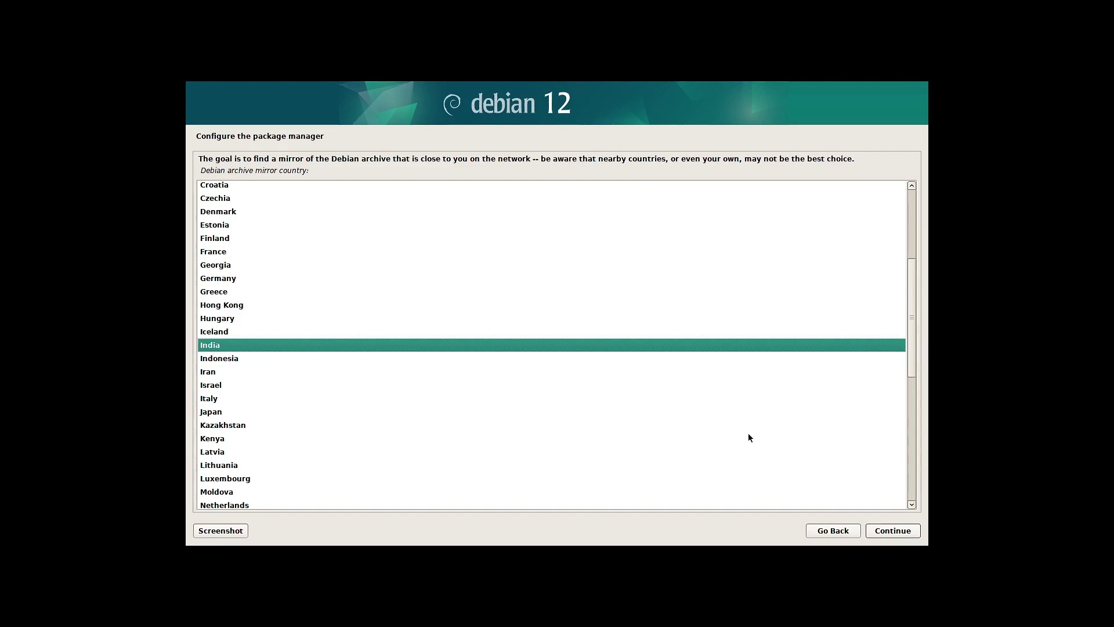
Step: Use India as the mirror country with the deb.debian.org archive mirror, and leave the HTTP proxy blank
{"action": "left_click", "coordinate": [907, 534]}
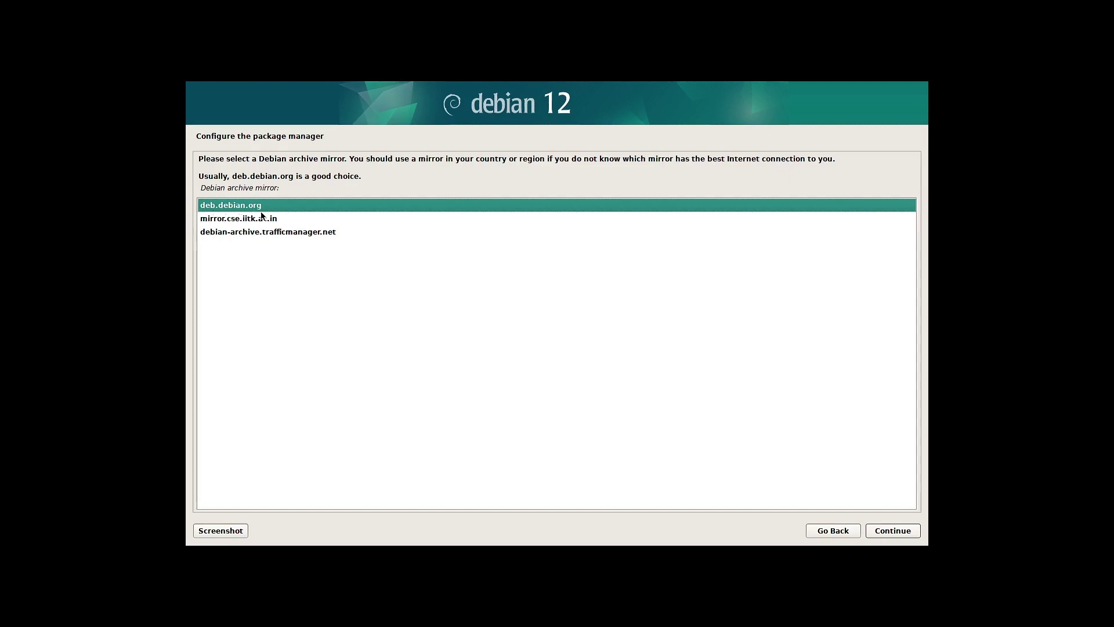
{"action": "left_click", "coordinate": [915, 532]}
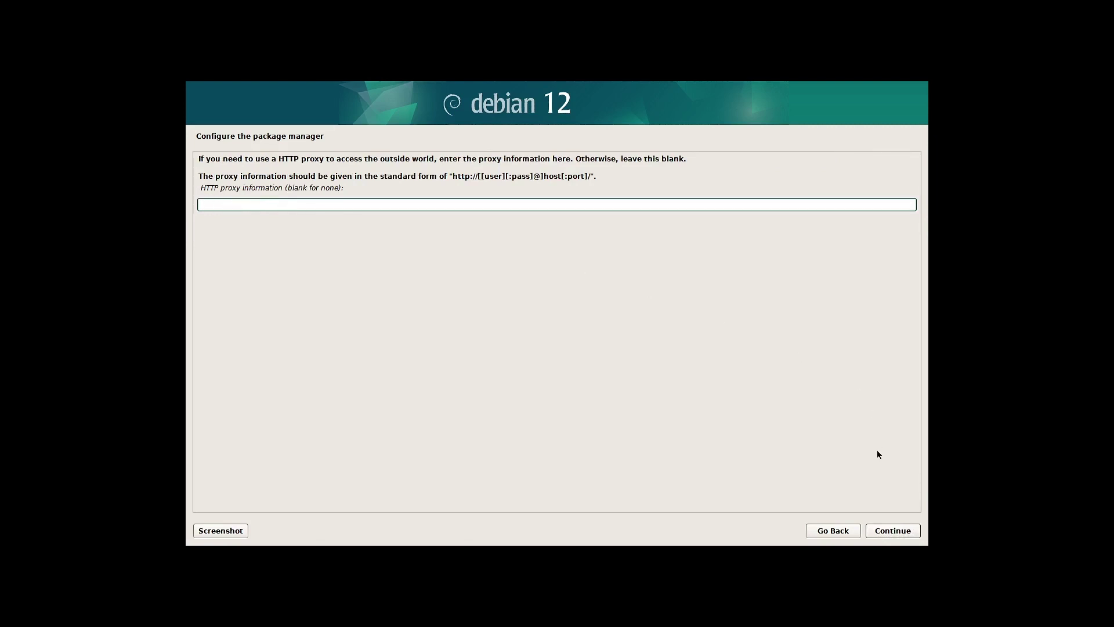
{"action": "left_click", "coordinate": [900, 534]}
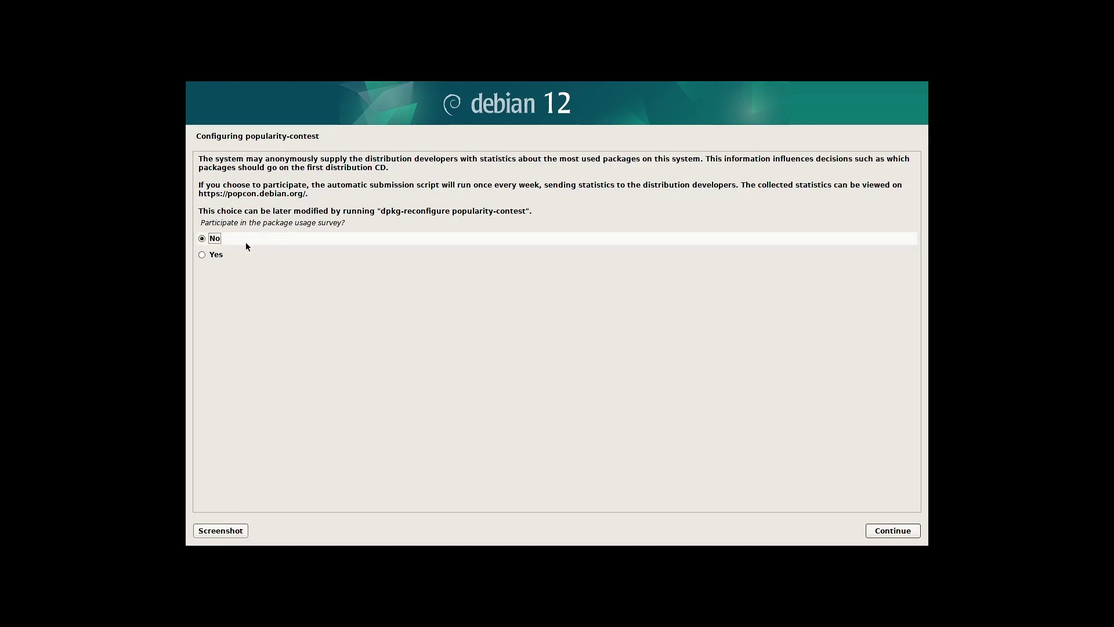
Step: Opt in to the package usage survey and continue to the software selection
{"action": "left_click", "coordinate": [215, 259]}
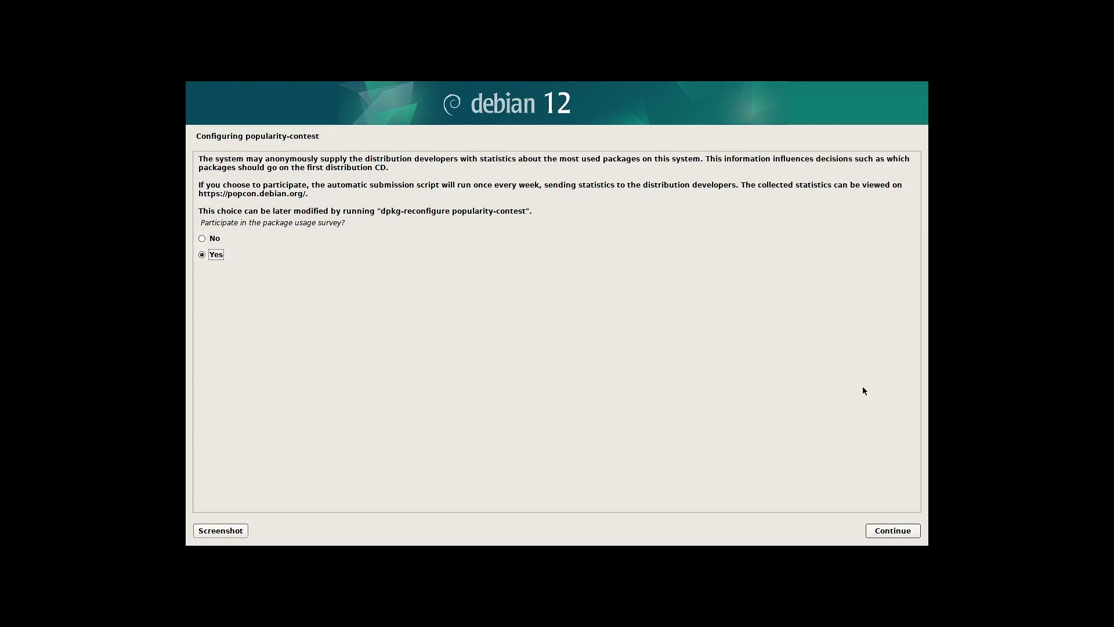
{"action": "left_click", "coordinate": [894, 532]}
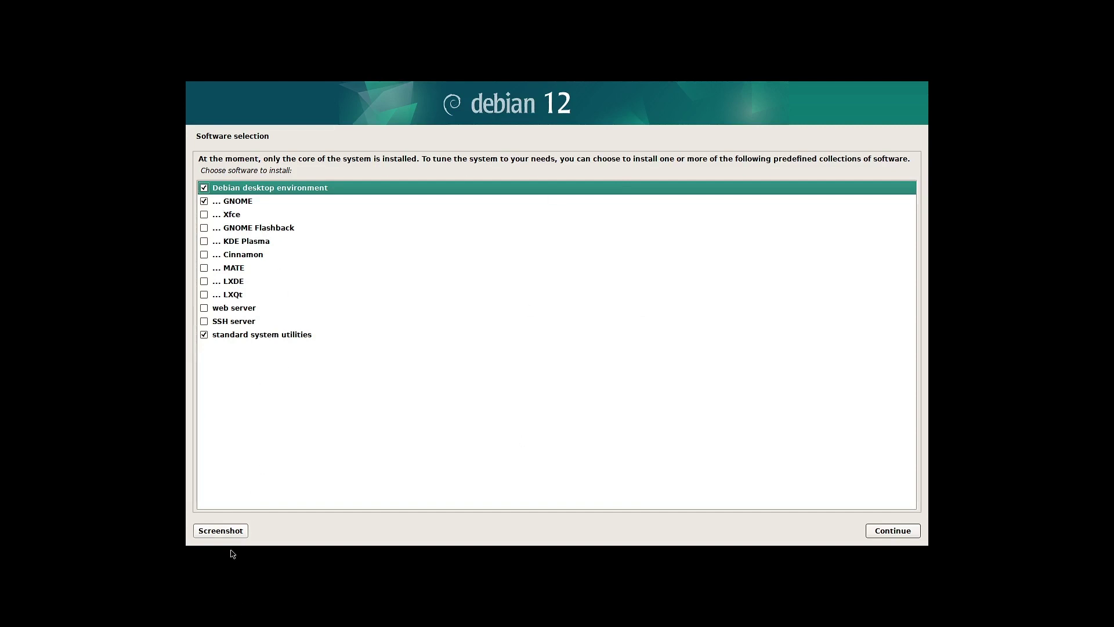
Step: Save an installer screenshot of the software selection, then install the Debian desktop environment with GNOME and standard system utilities
{"action": "left_click", "coordinate": [234, 530]}
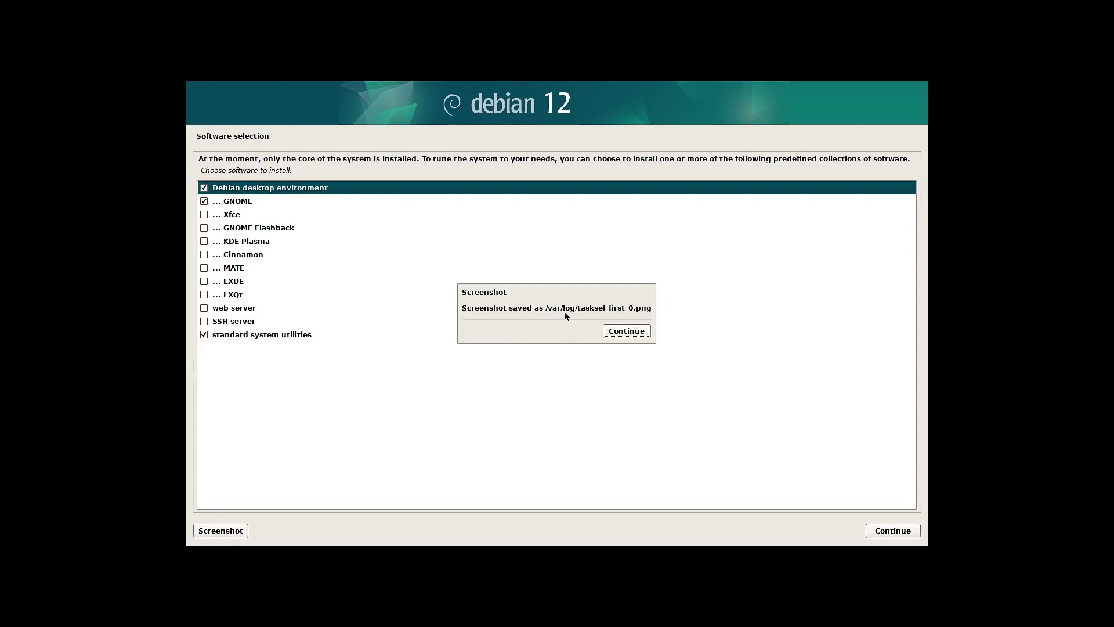
{"action": "left_click", "coordinate": [633, 334]}
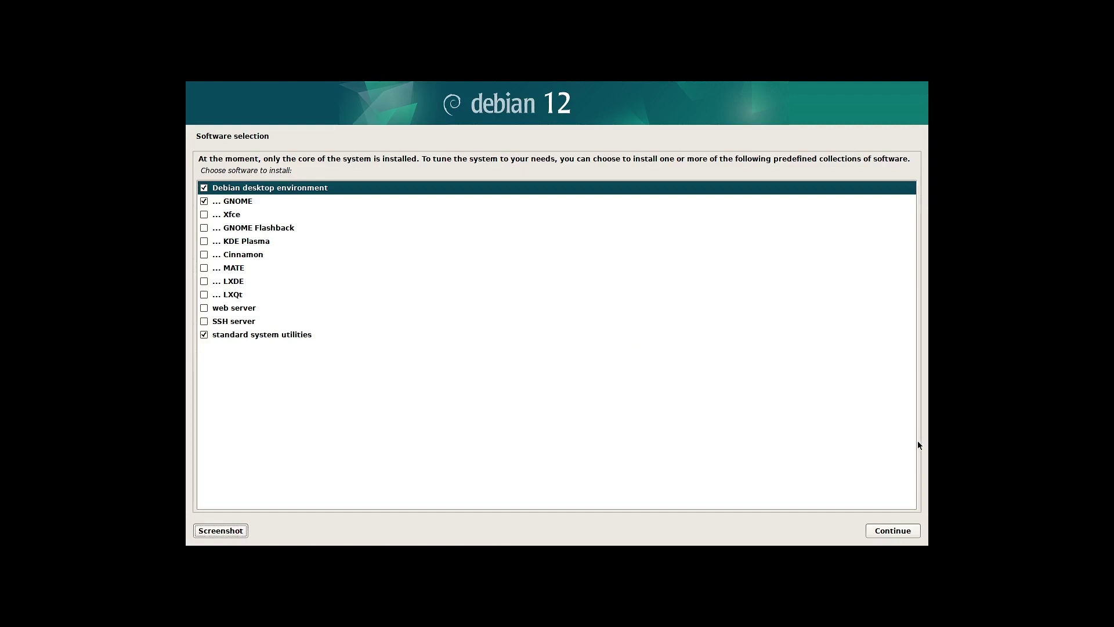
{"action": "left_click", "coordinate": [902, 534]}
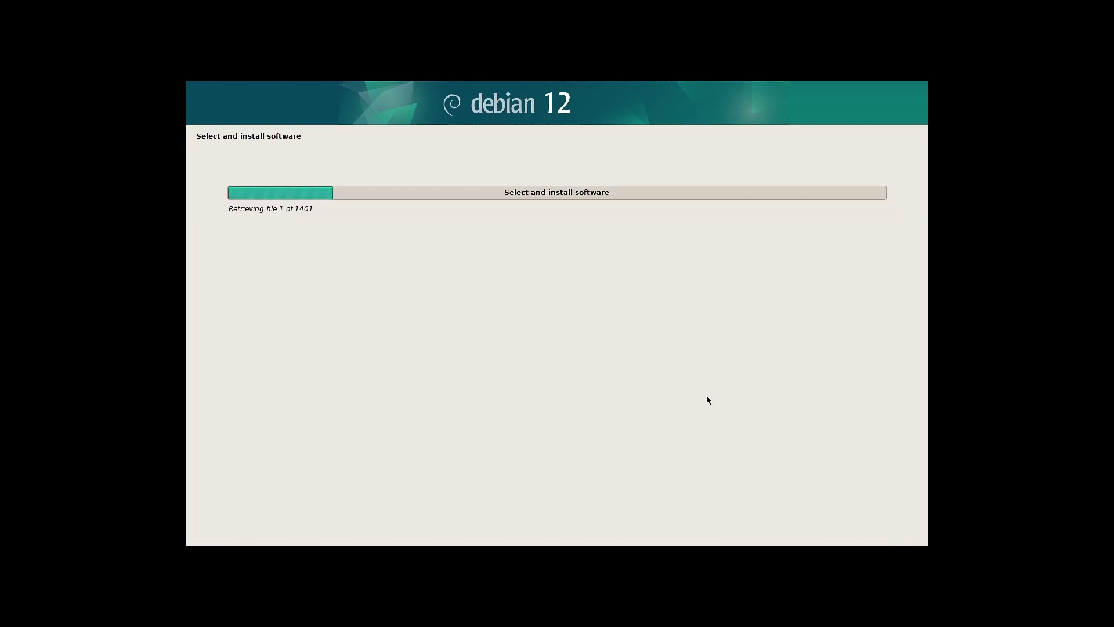
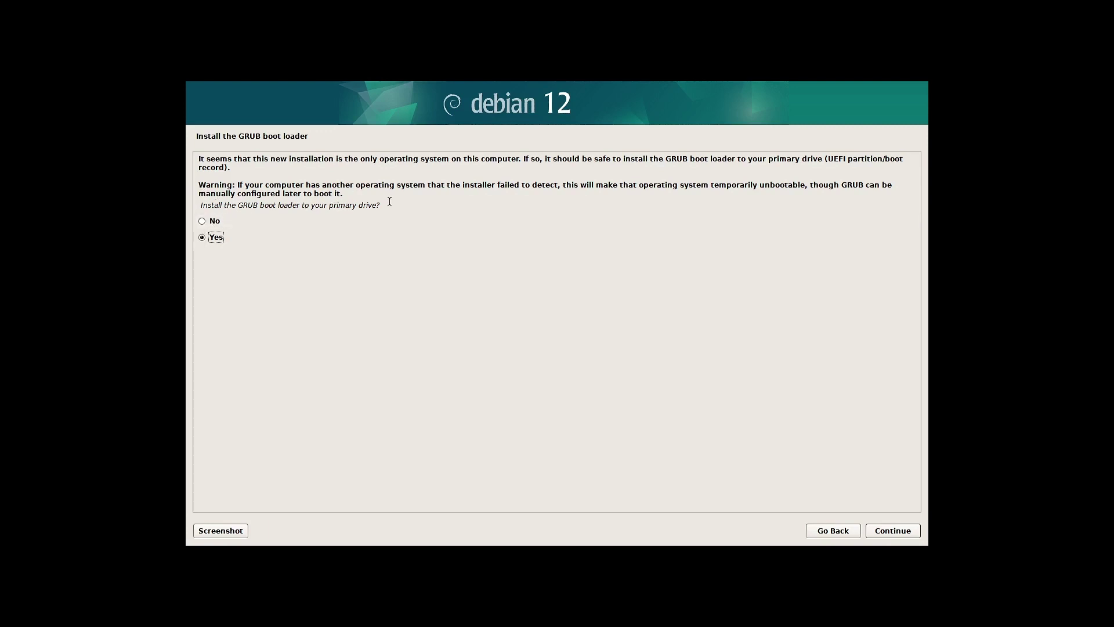
Step: Install the GRUB boot loader to the primary drive, using /dev/vda as the device
{"action": "left_click", "coordinate": [888, 534]}
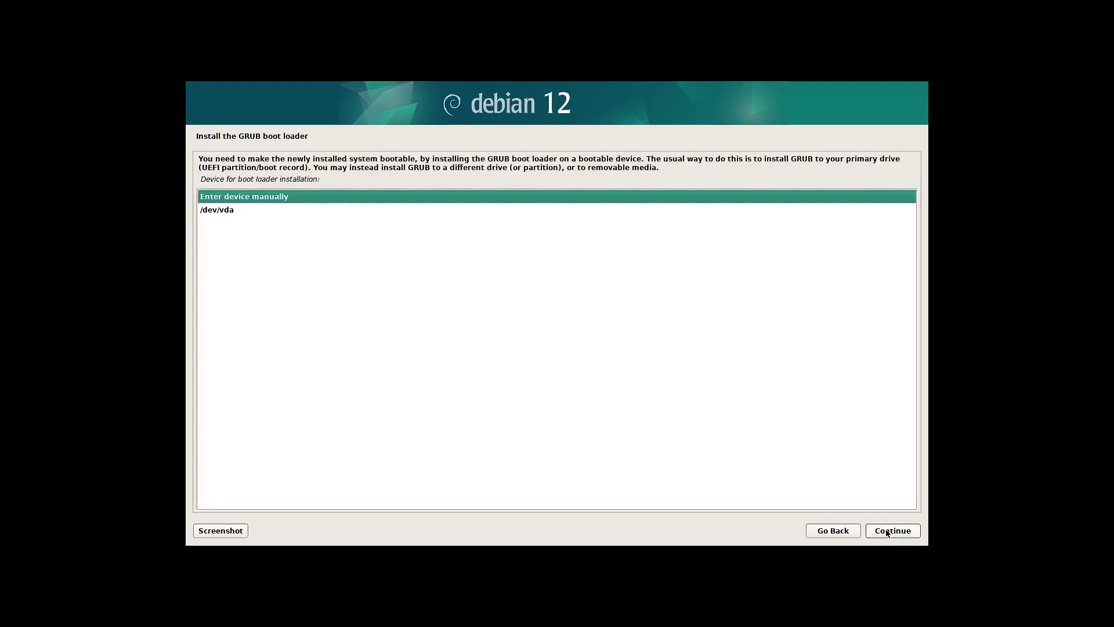
{"action": "left_click", "coordinate": [210, 213]}
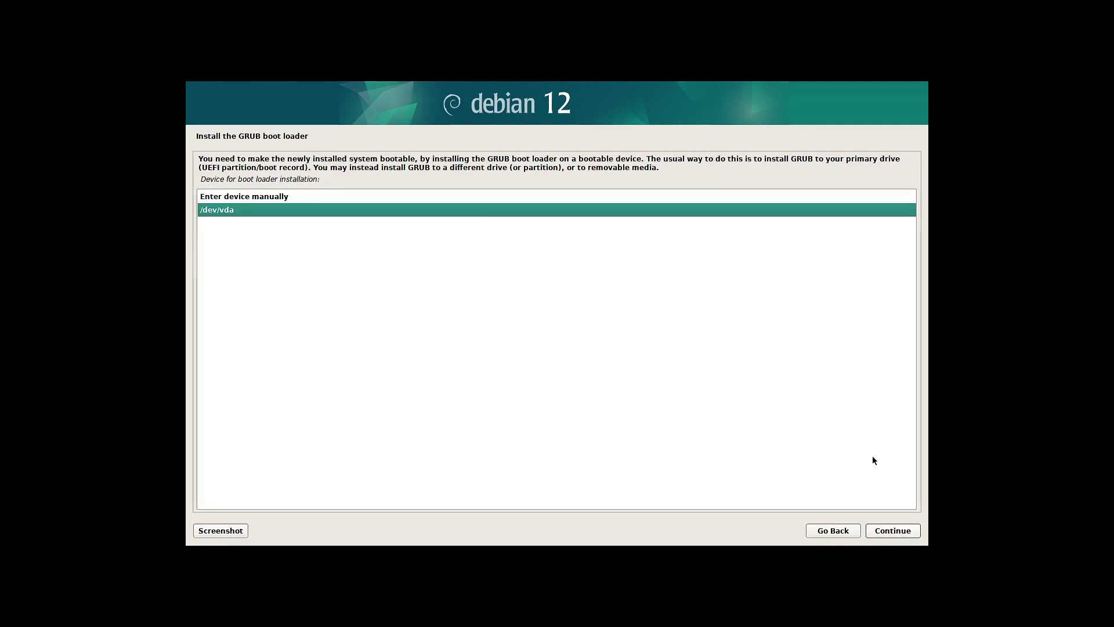
{"action": "left_click", "coordinate": [900, 532]}
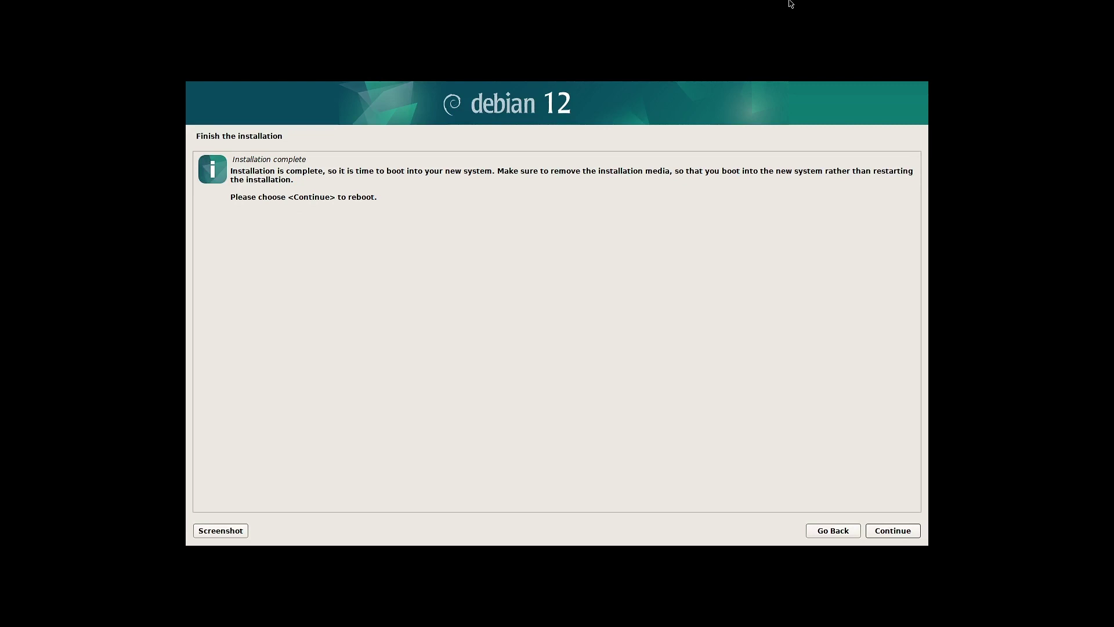
{"action": "mouse_move", "coordinate": [776, 5]}
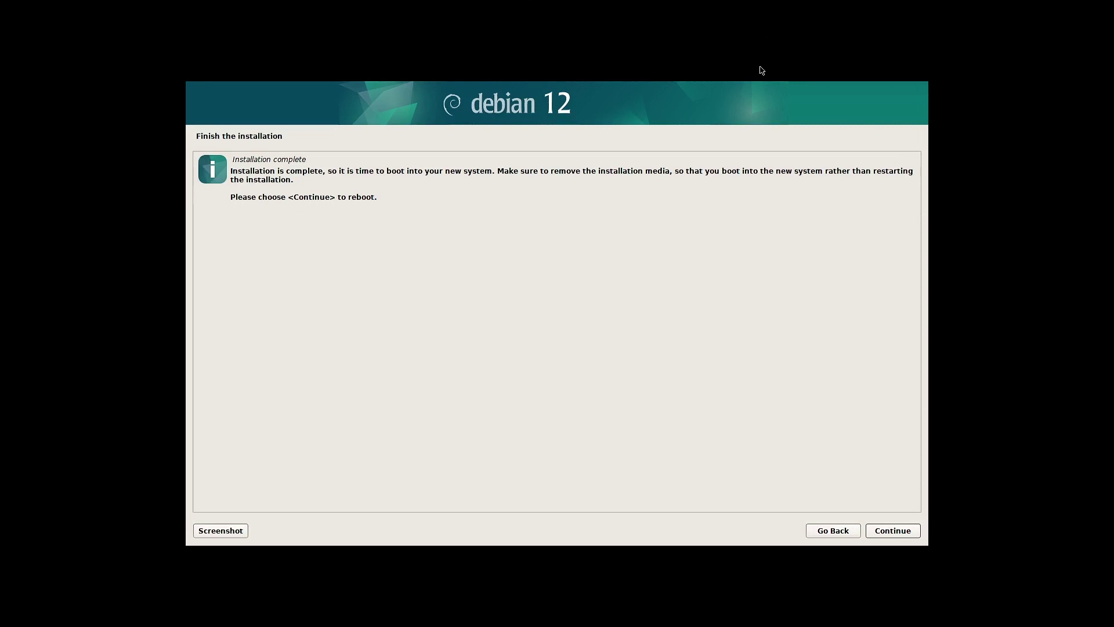